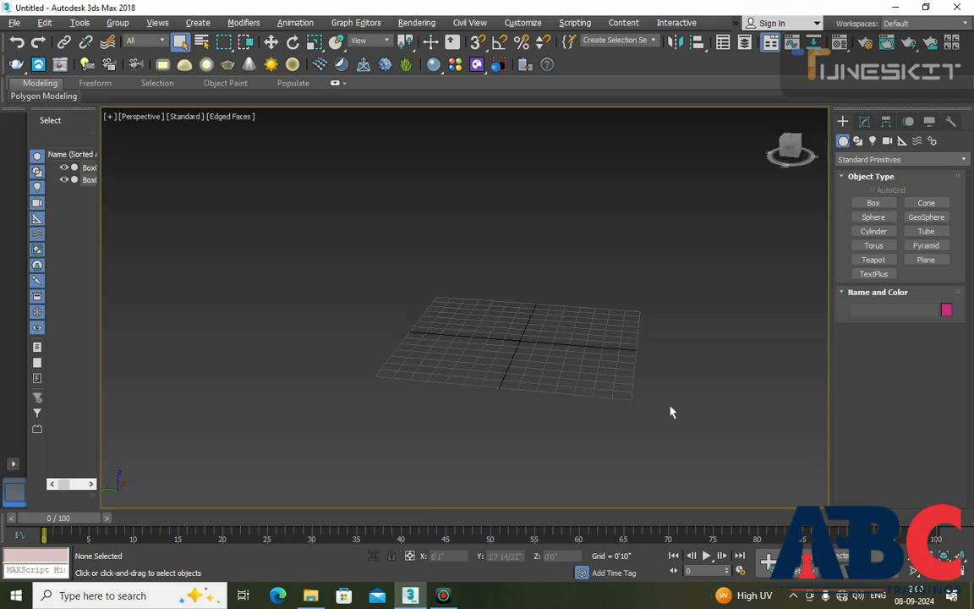
Step: Create a box on the grid with a base about 6'0" long and 10'4" wide
middle_click_drag(553, 363, 518, 364)
scroll(474, 370, "up", 3)
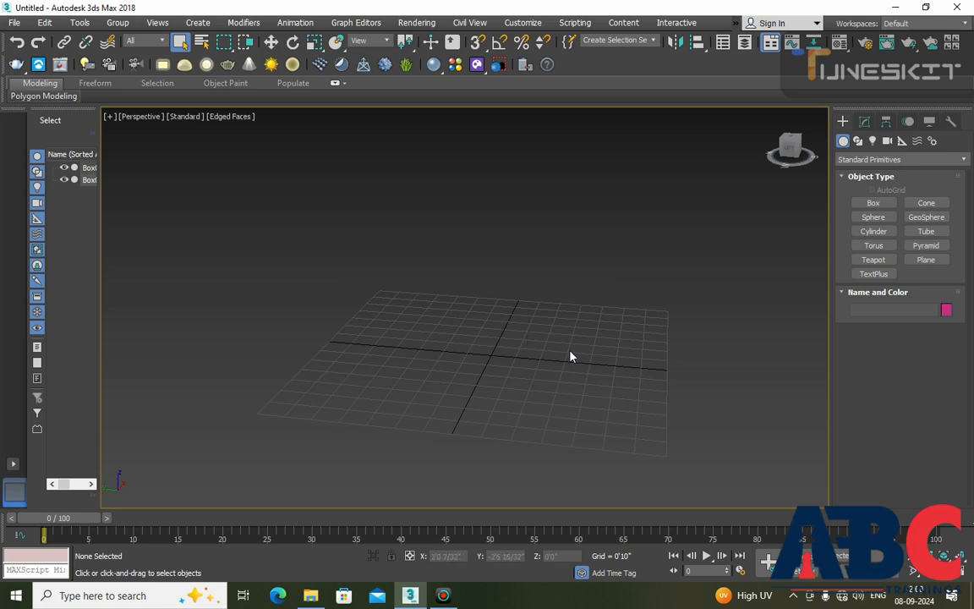
left_click(878, 203)
left_click_drag(478, 296, 615, 428)
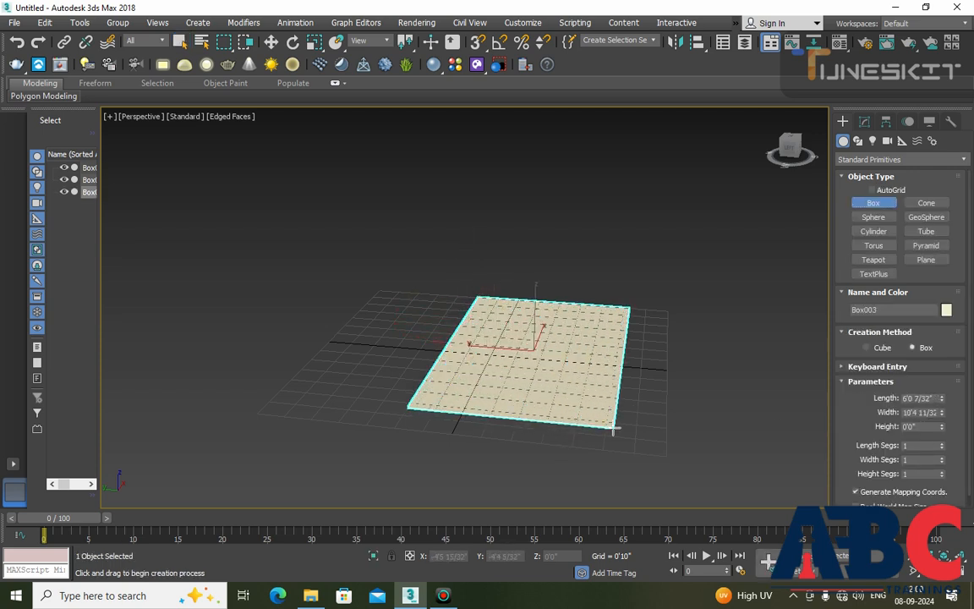
right_click(692, 326)
Step: Convert the new box to an Editable Poly
middle_click_drag(695, 310, 677, 342, "alt")
middle_click_drag(600, 369, 605, 328, "alt")
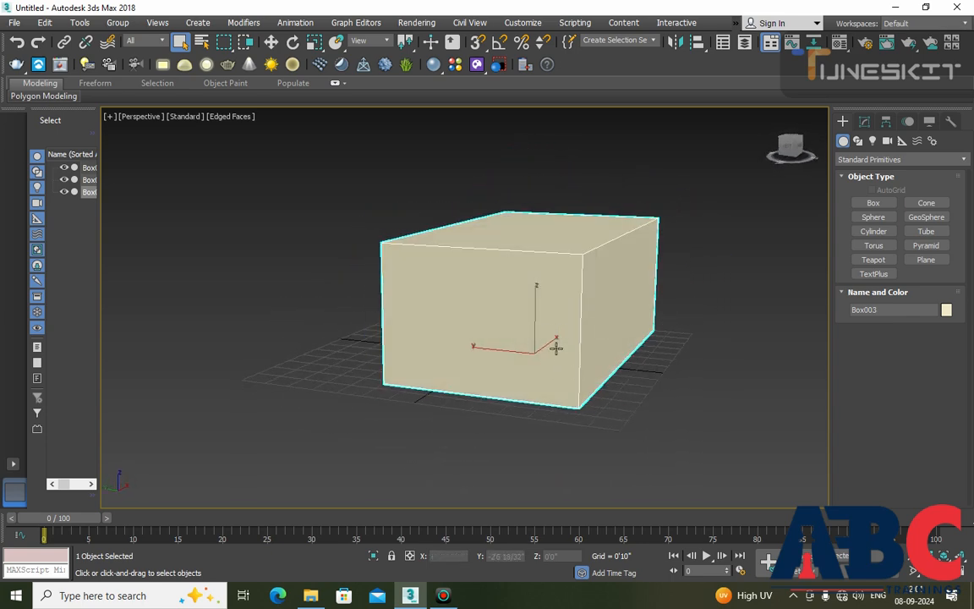
right_click(526, 256)
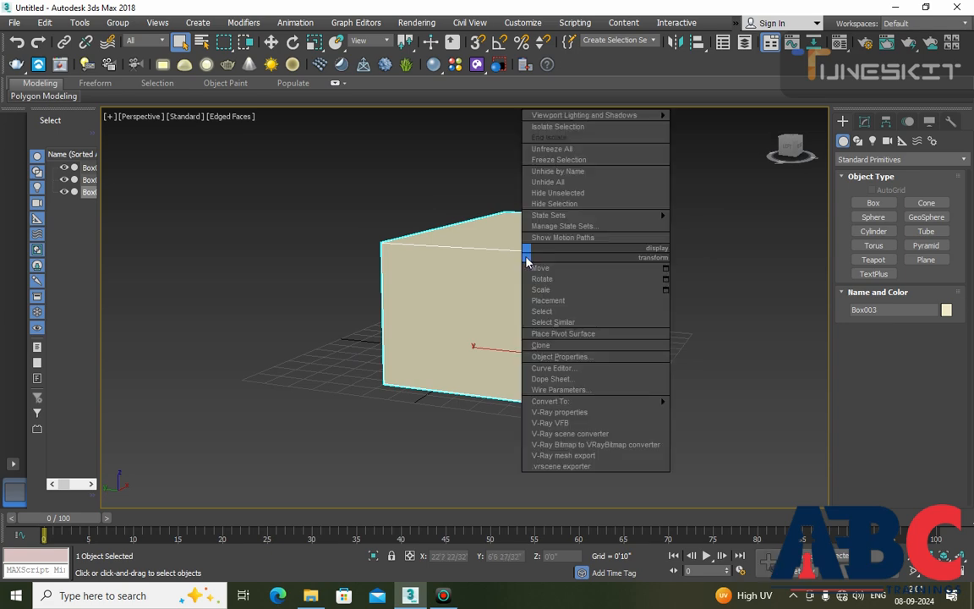
mouse_move(561, 215)
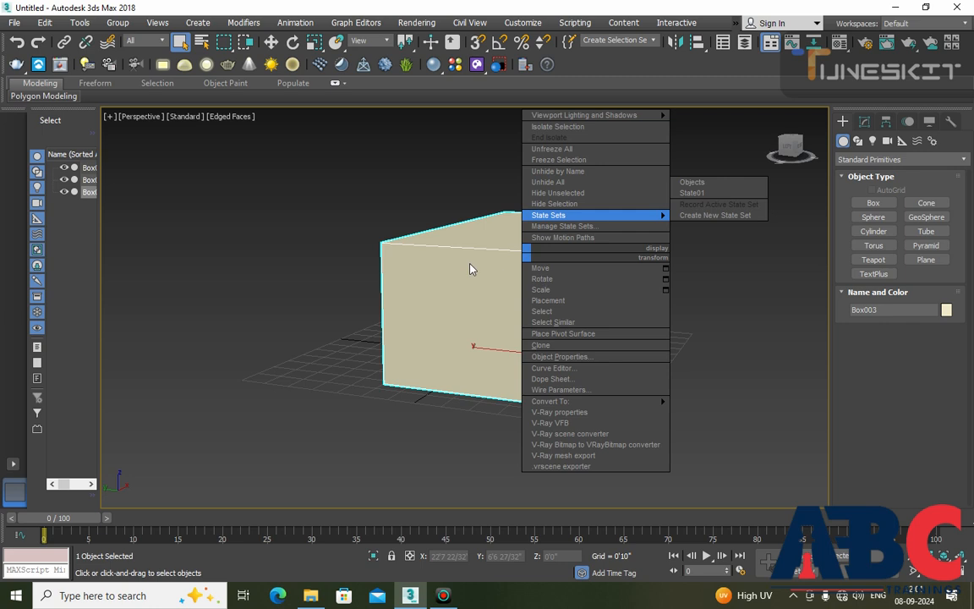
left_click(653, 402)
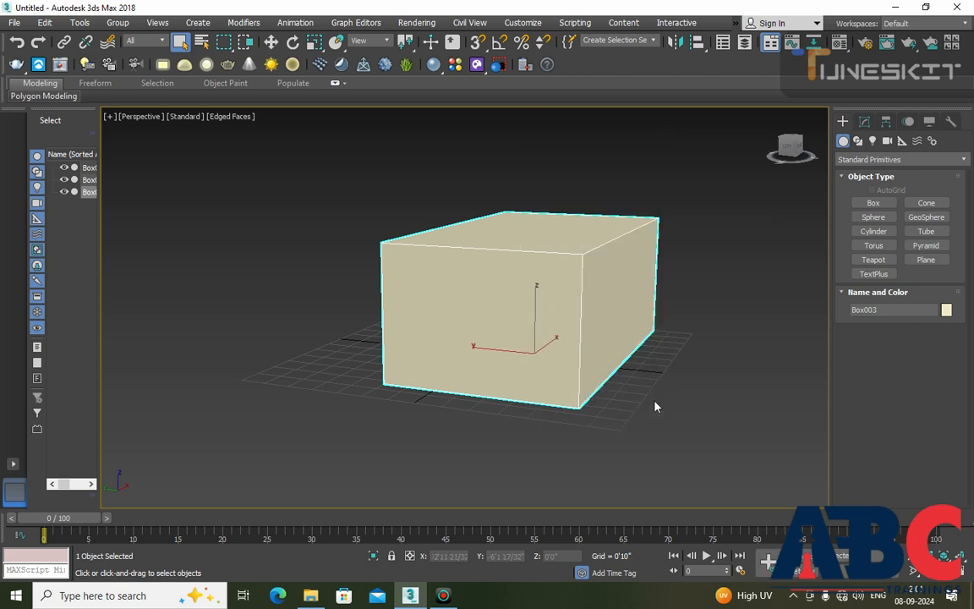
right_click(576, 252)
mouse_move(715, 396)
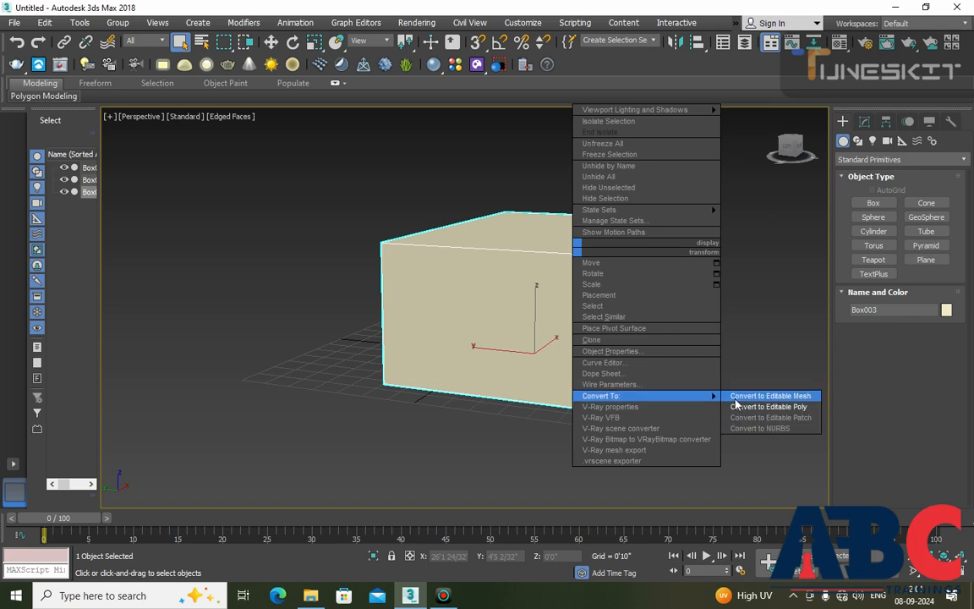
left_click(759, 407)
Step: At Polygon level, delete the box's top face and its two adjacent side faces nearest the view
middle_click_drag(670, 389, 654, 404, "alt")
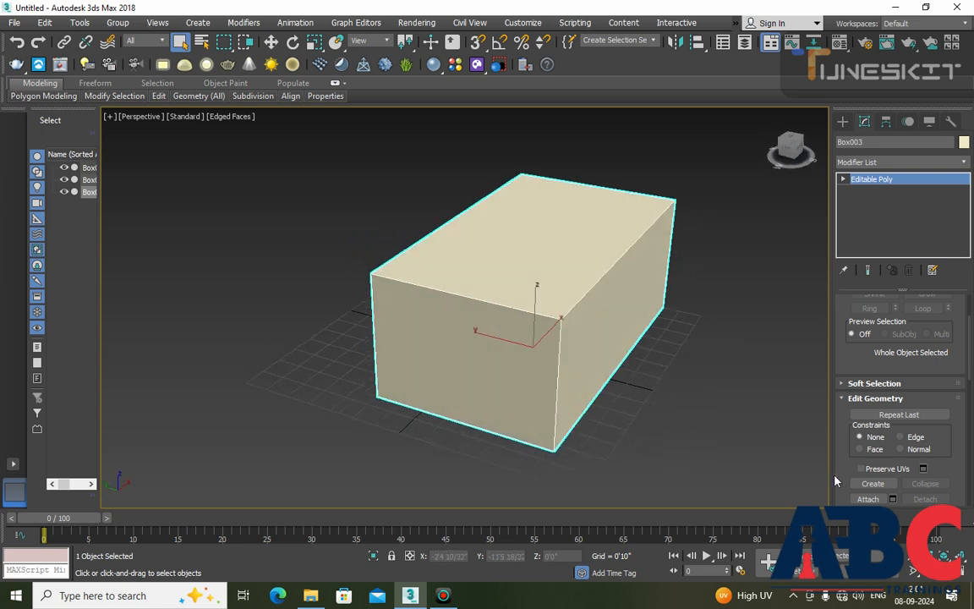
left_click(843, 179)
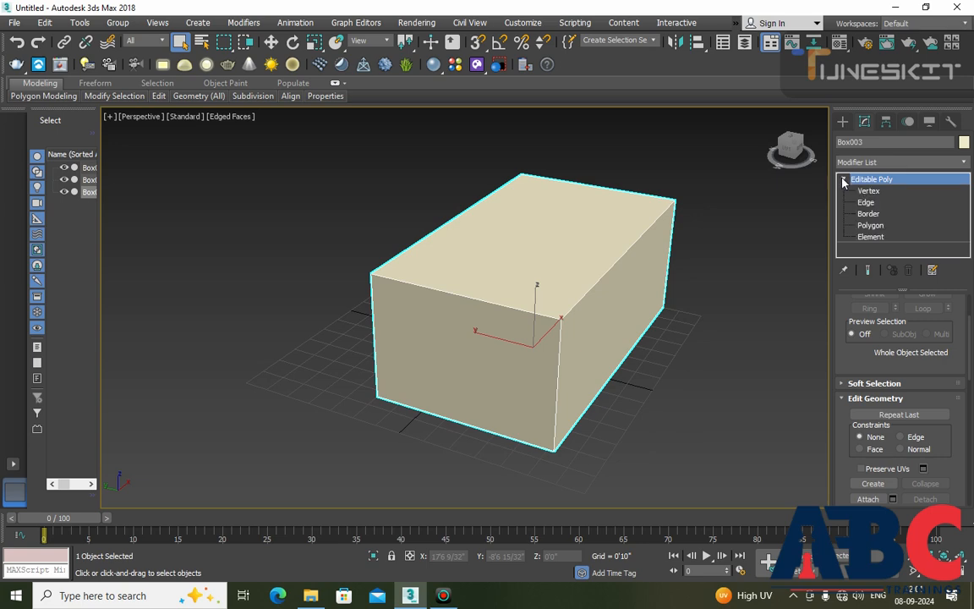
left_click(871, 225)
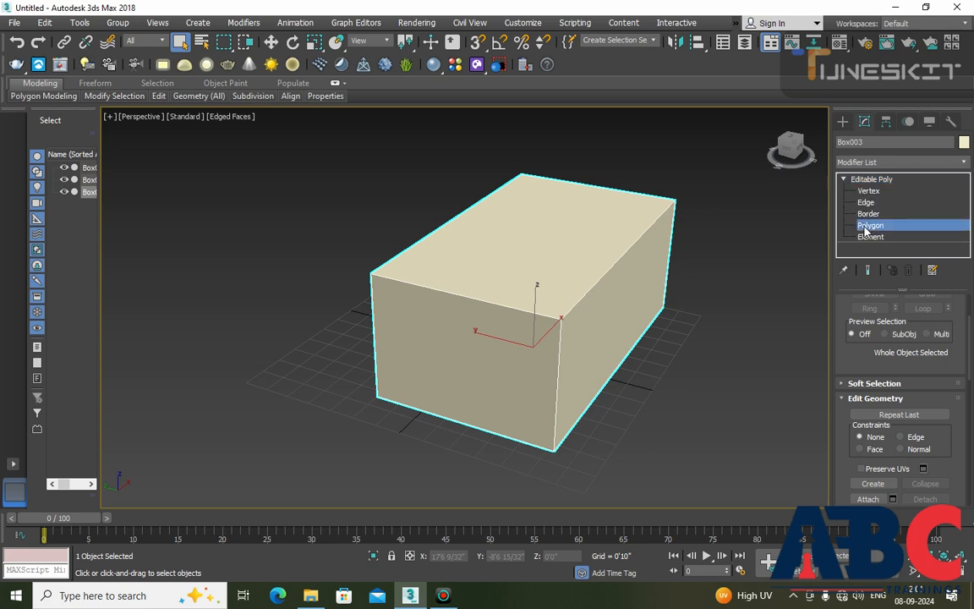
scroll(607, 313, "down", 3)
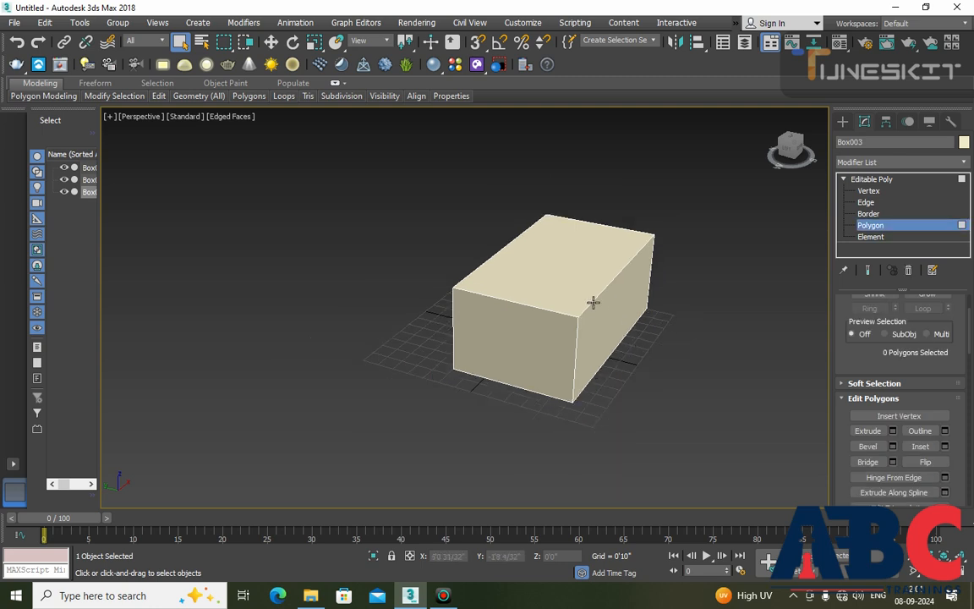
middle_click_drag(574, 320, 545, 313, "alt")
left_click(563, 267)
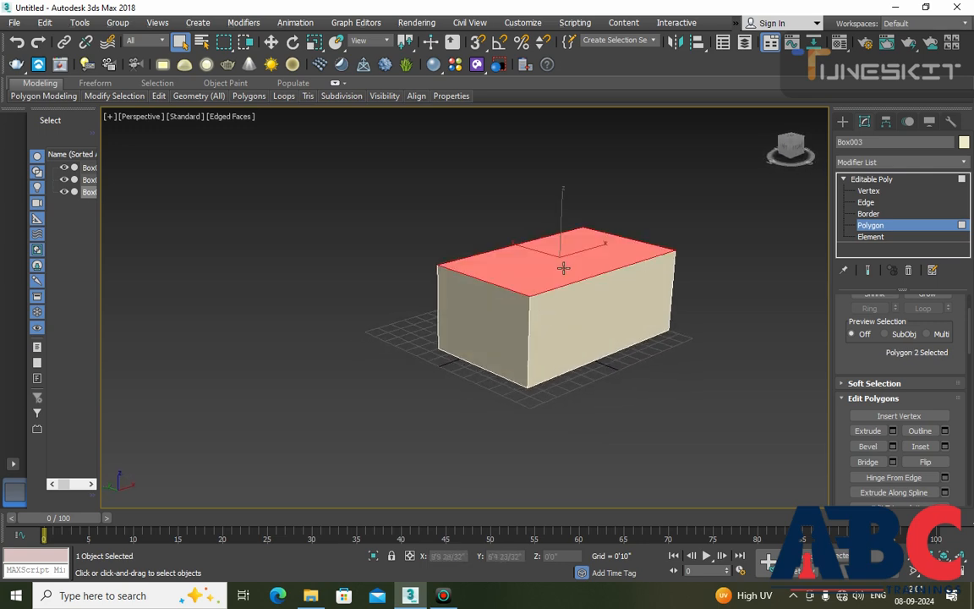
left_click(532, 368)
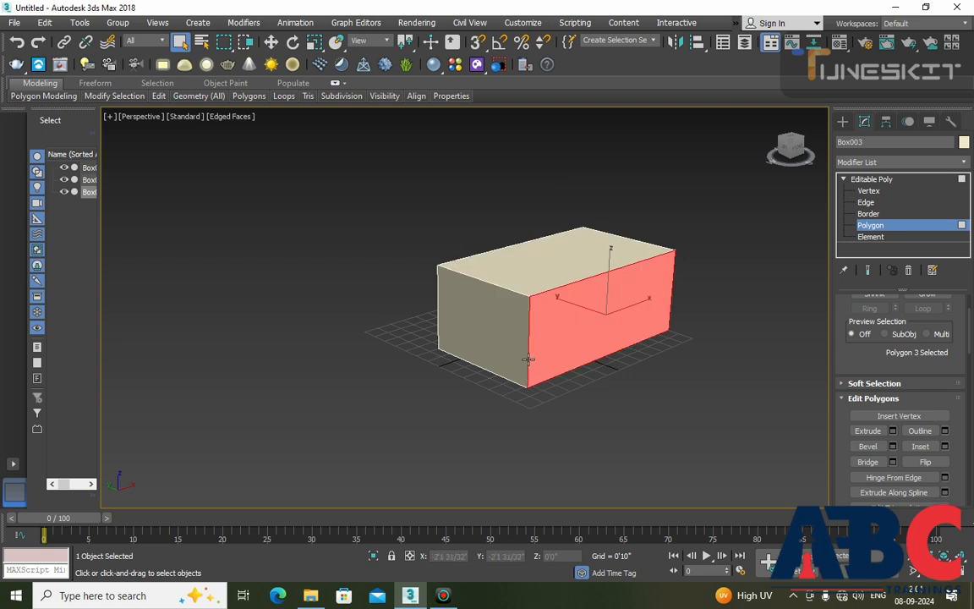
left_click(458, 289, "ctrl")
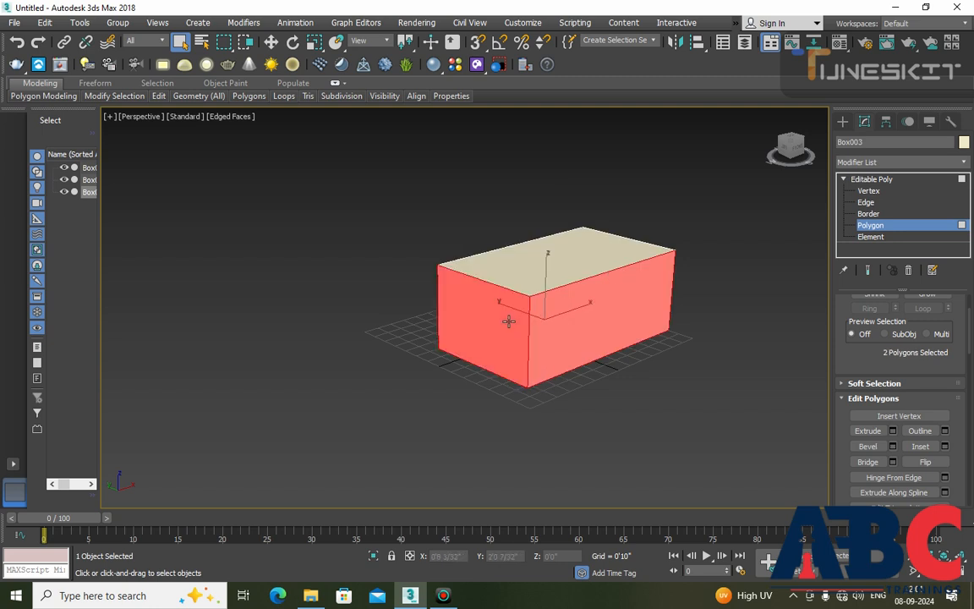
left_click(544, 275, "ctrl")
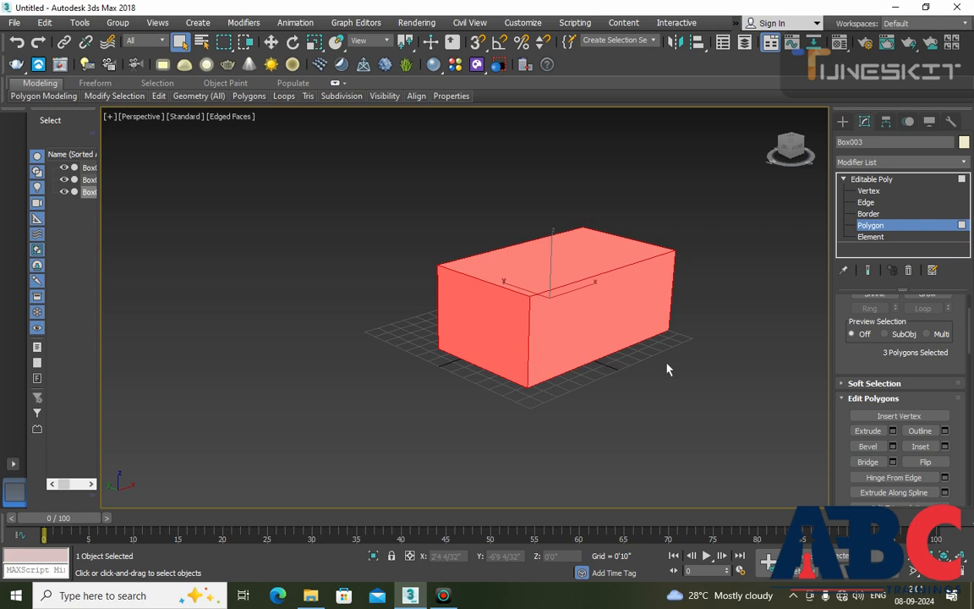
key("Delete")
Step: Add a Shell modifier to the opened box
middle_click_drag(646, 365, 587, 322, "alt")
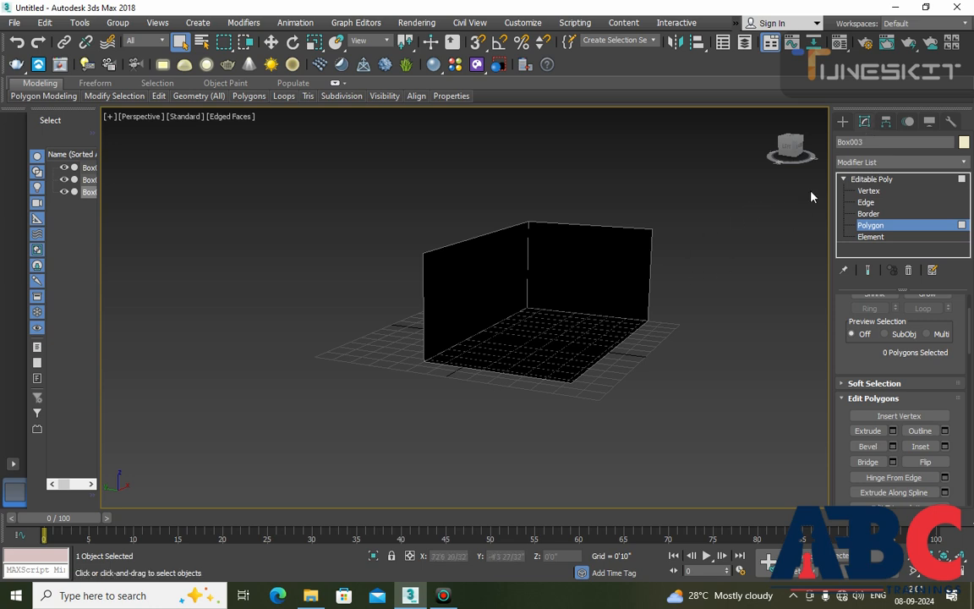
left_click(844, 180)
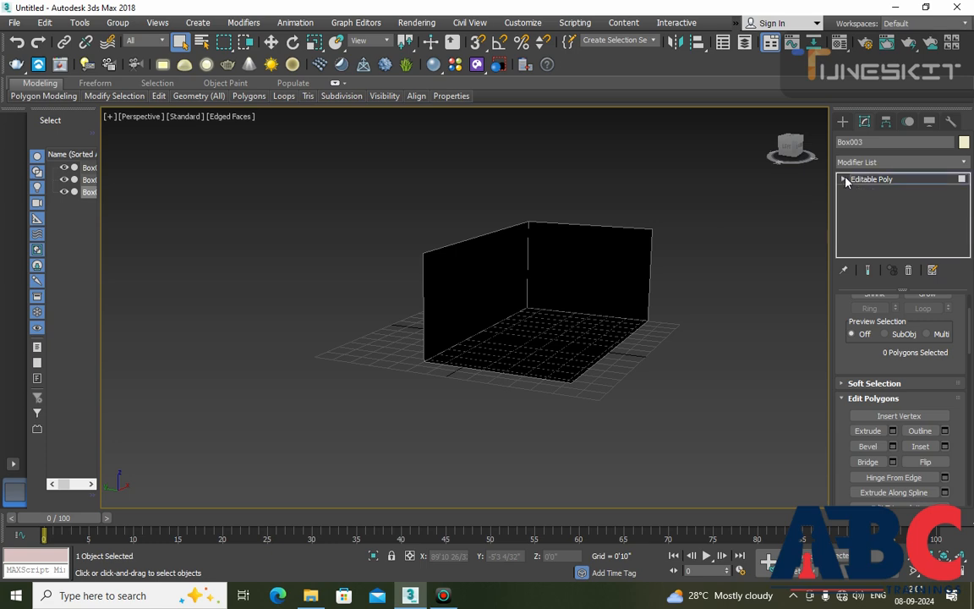
left_click(635, 244)
left_click(688, 257)
left_click(887, 162)
left_click(888, 161)
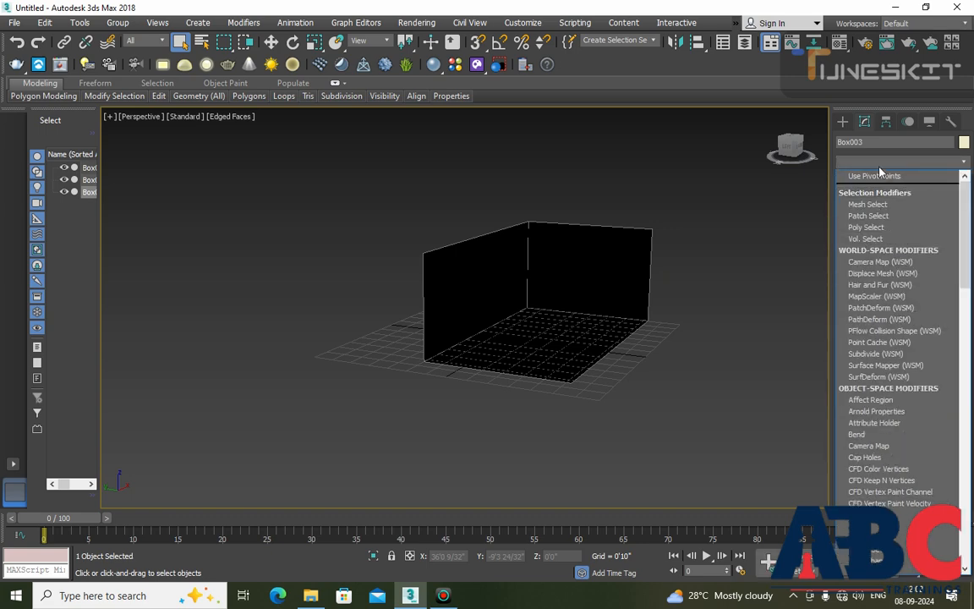
type("sh")
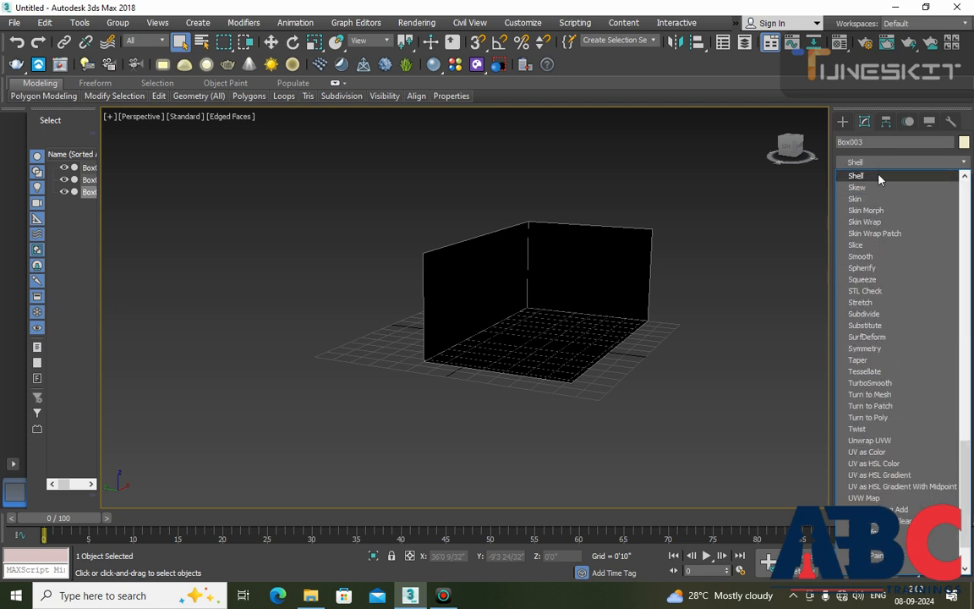
left_click(879, 177)
Step: Move the shelled box up along Z to about 1'4" above the grid
middle_click_drag(597, 314, 624, 307, "alt")
left_click(270, 42)
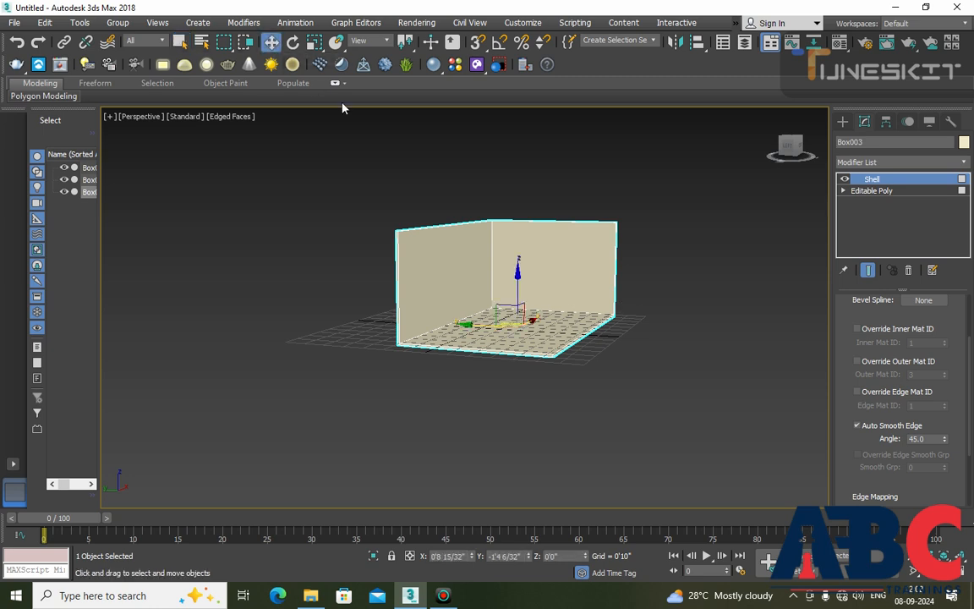
left_click_drag(519, 268, 520, 239)
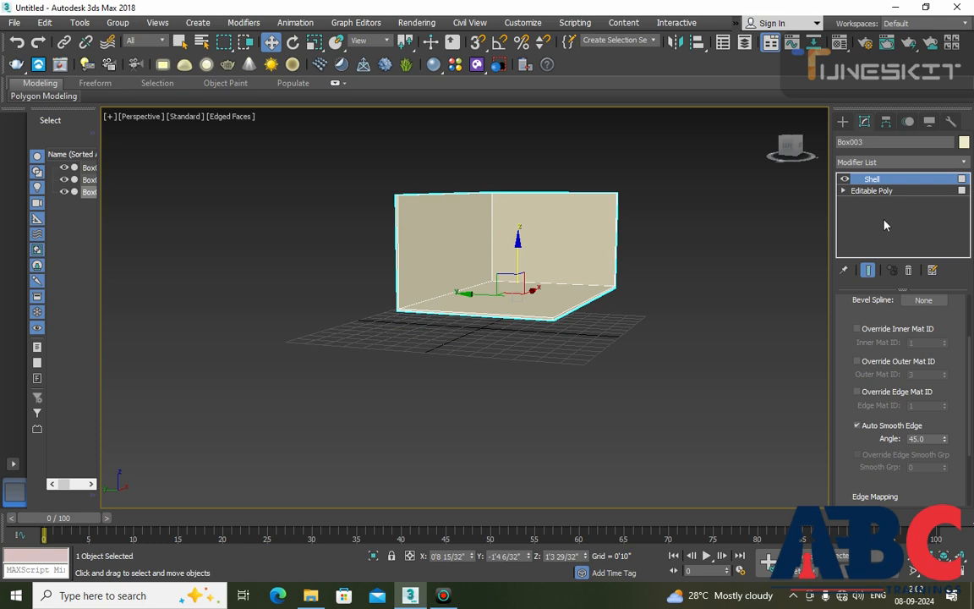
Step: Thicken the shell with an inner amount of about 1 17/32" and an outer amount of about 3 20/32"
scroll(924, 330, "down", 5)
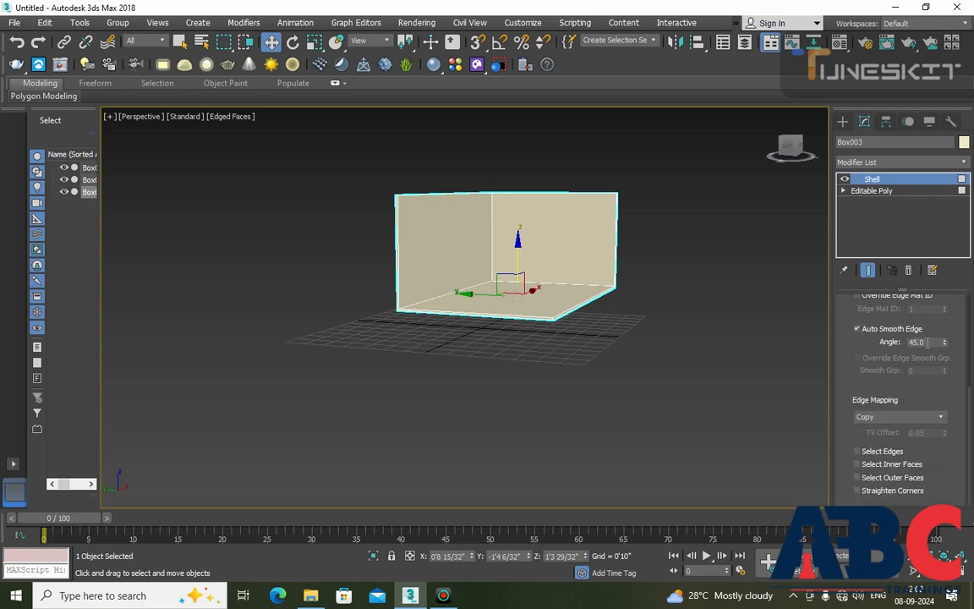
scroll(905, 355, "up", 4)
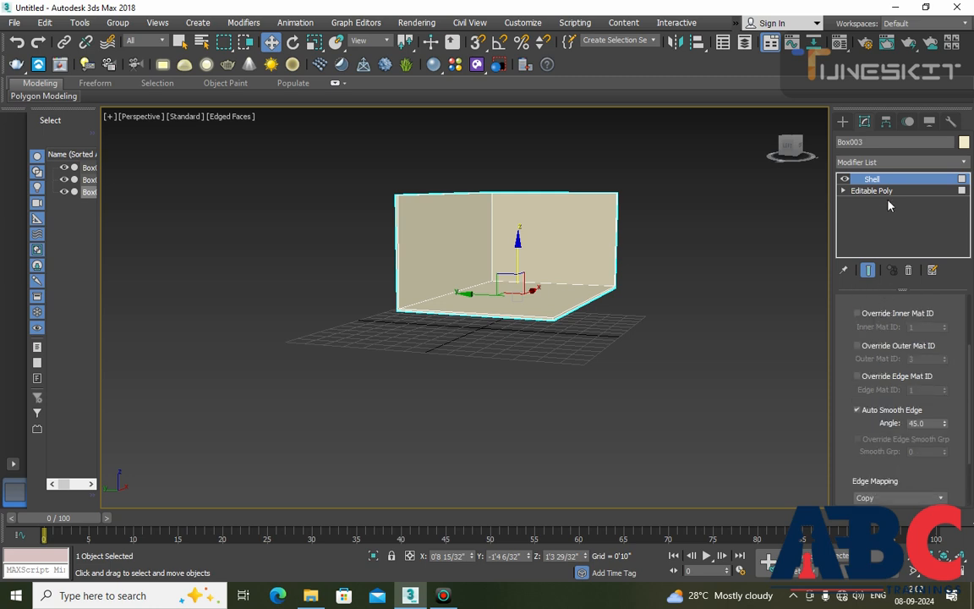
middle_click_drag(751, 269, 706, 308, "alt")
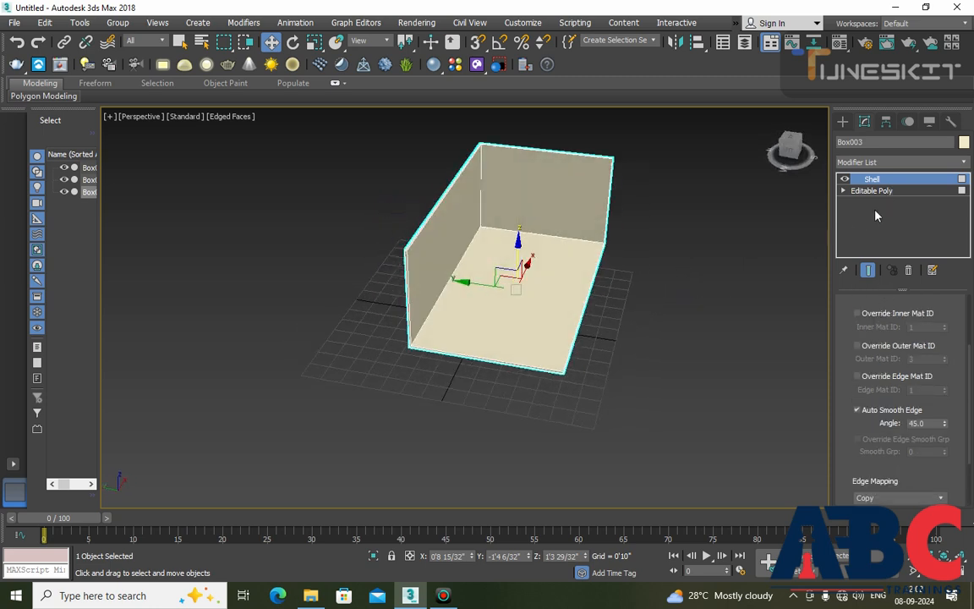
middle_click_drag(765, 270, 693, 261, "alt")
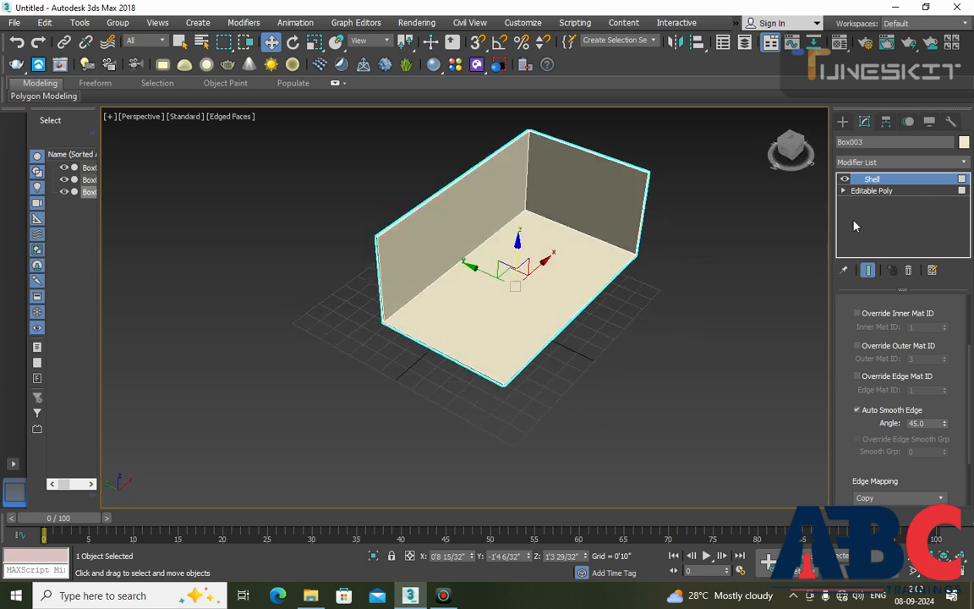
scroll(879, 332, "up", 3)
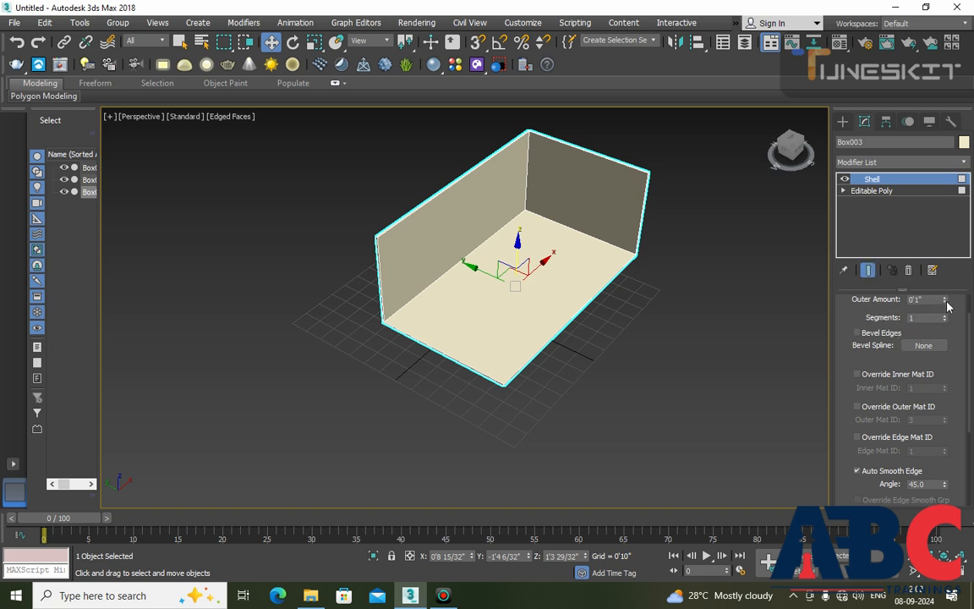
left_click_drag(945, 303, 940, 181)
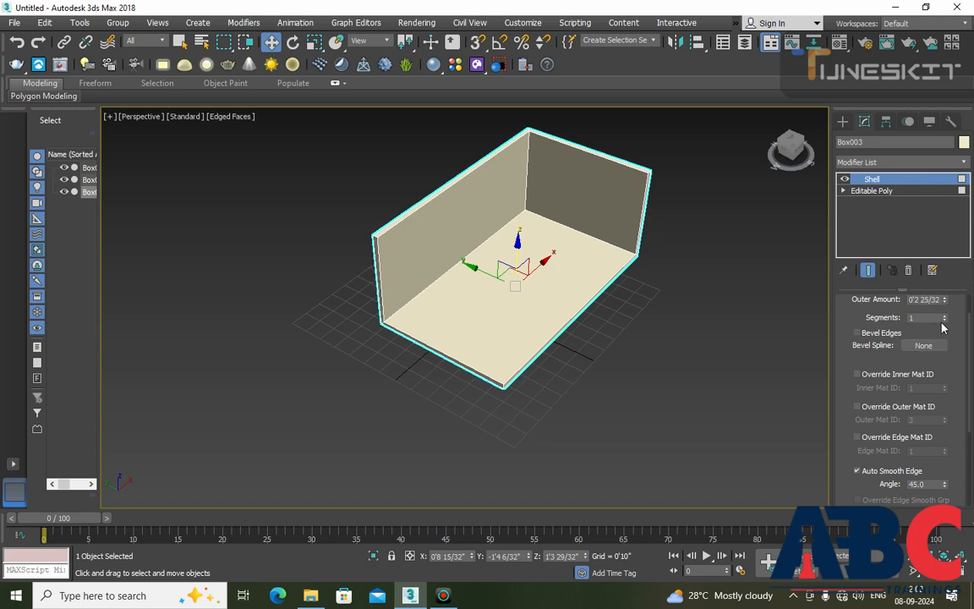
left_click_drag(947, 326, 949, 362)
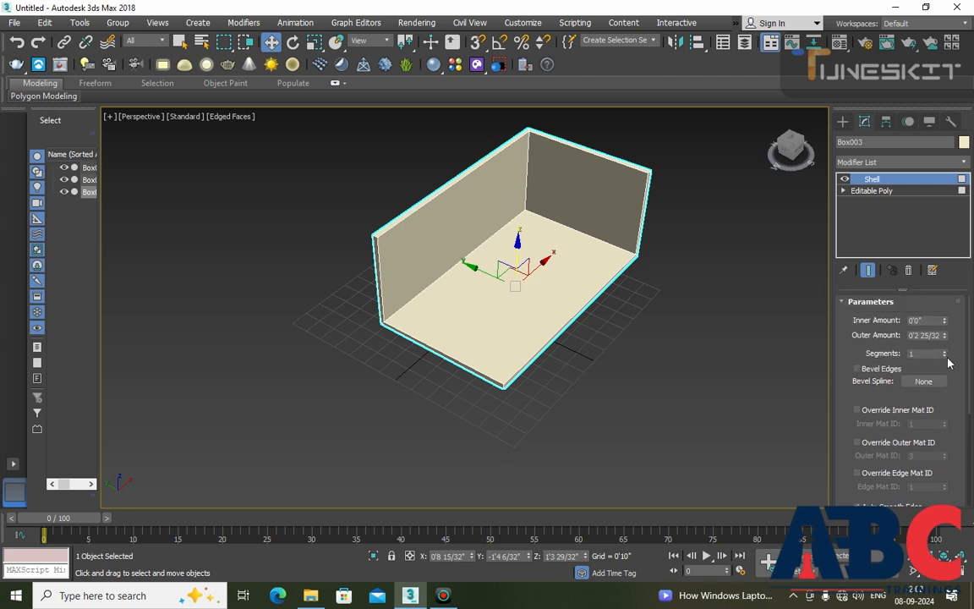
left_click(934, 321)
left_click_drag(947, 314, 948, 283)
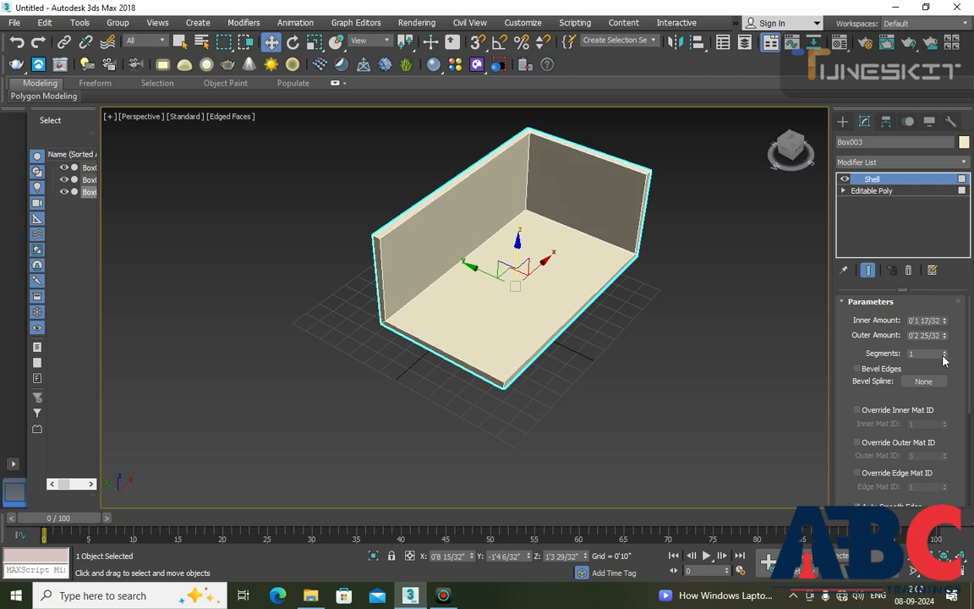
left_click_drag(946, 340, 947, 325)
Step: Create a second box beside the shelled one, about 12'3" long, 9'6" wide and 5'11" high
middle_click_drag(535, 323, 524, 412, "alt")
scroll(577, 356, "down", 8)
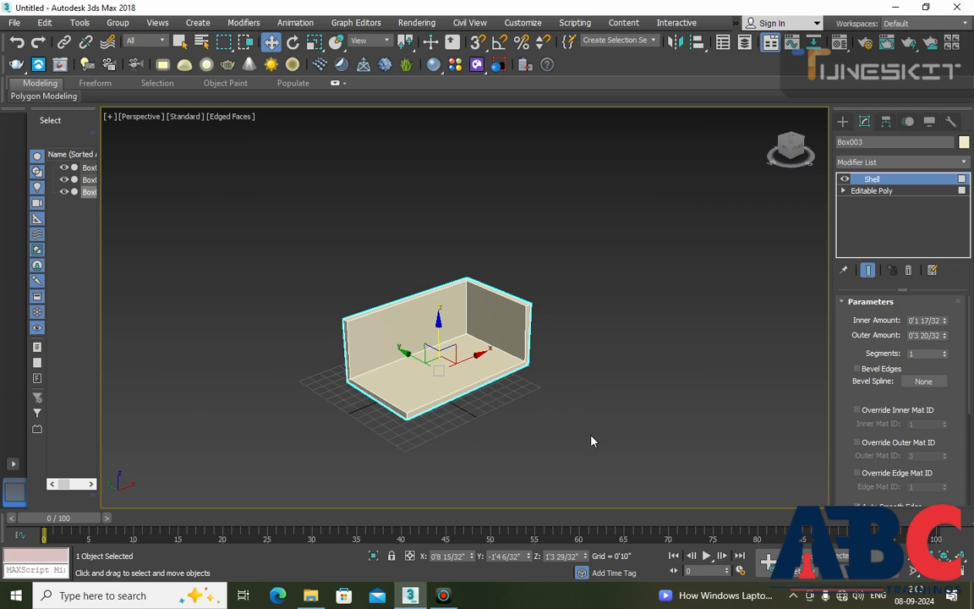
scroll(526, 407, "up", 3)
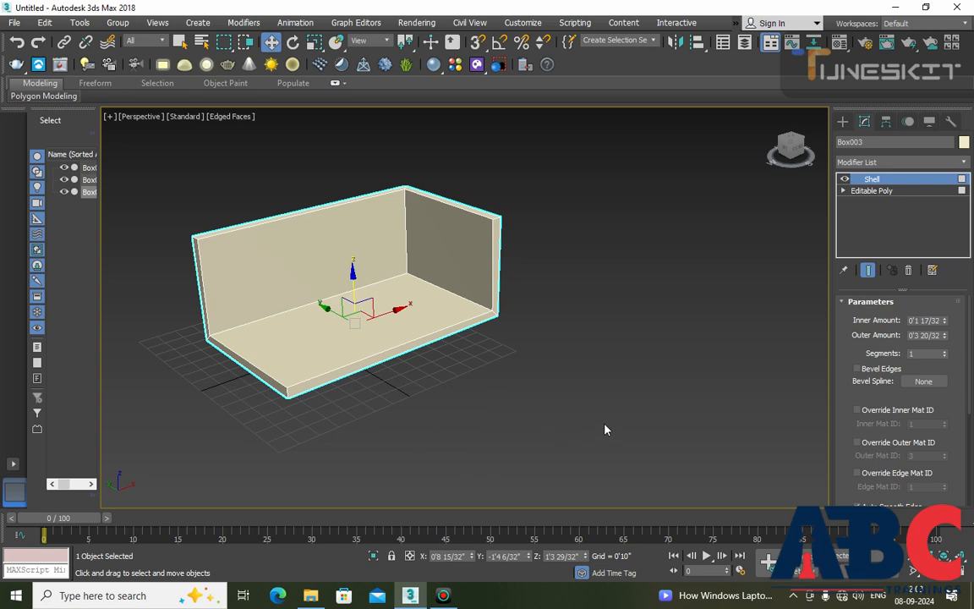
scroll(489, 336, "down", 2)
middle_click_drag(513, 370, 590, 374)
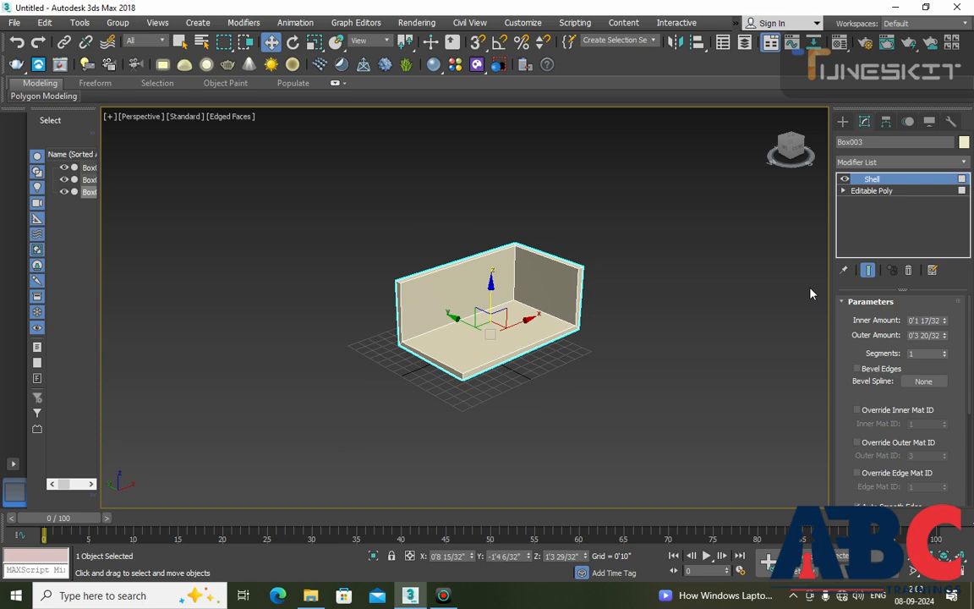
left_click(842, 121)
middle_click_drag(555, 348, 461, 338)
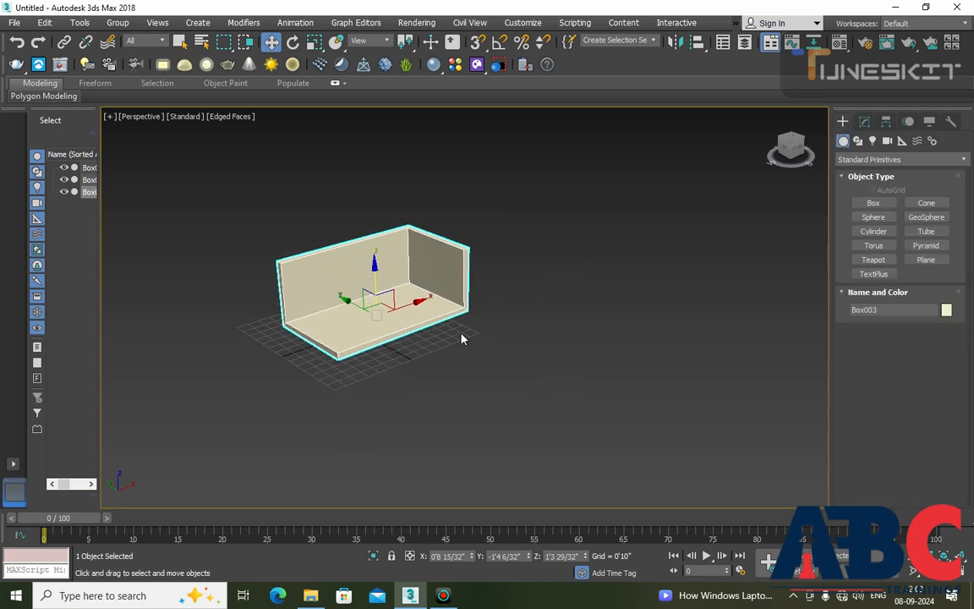
left_click(873, 203)
left_click_drag(580, 314, 633, 423)
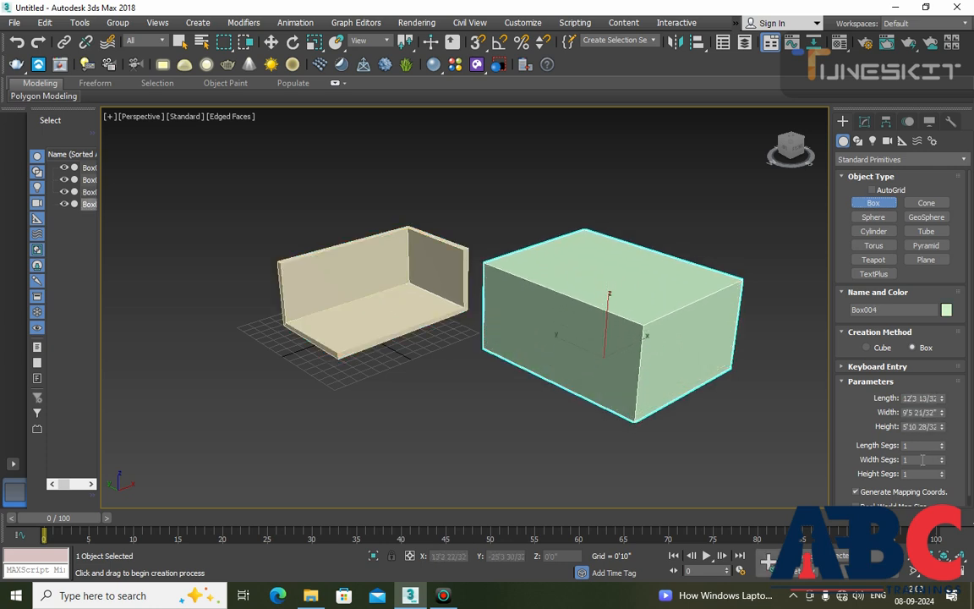
Step: Divide the new box into 14 length segments, 7 width segments and 7 height segments
mouse_move(943, 451)
left_mouse_down()
mouse_move(944, 436)
mouse_move(943, 455)
left_mouse_up()
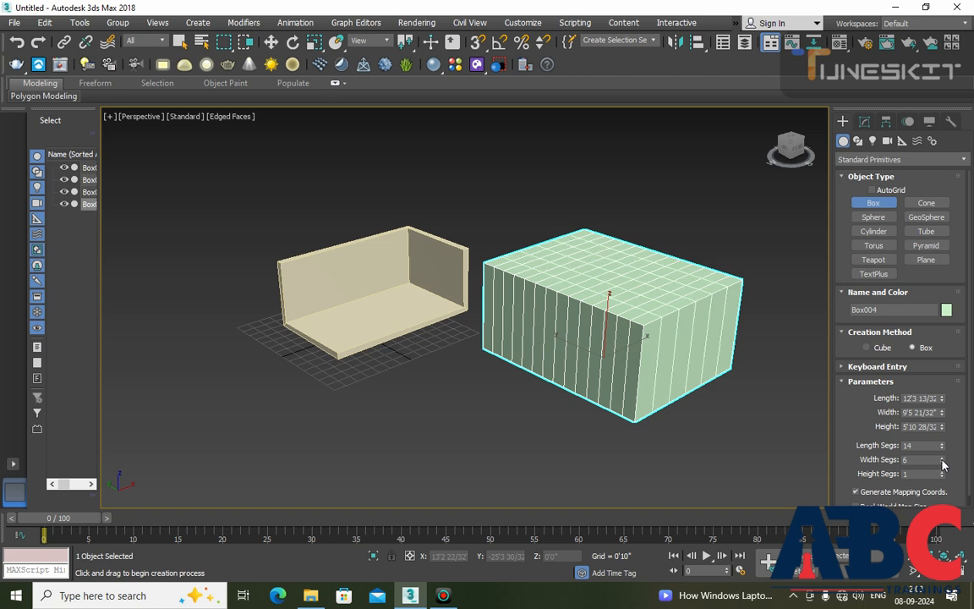
left_click(942, 457)
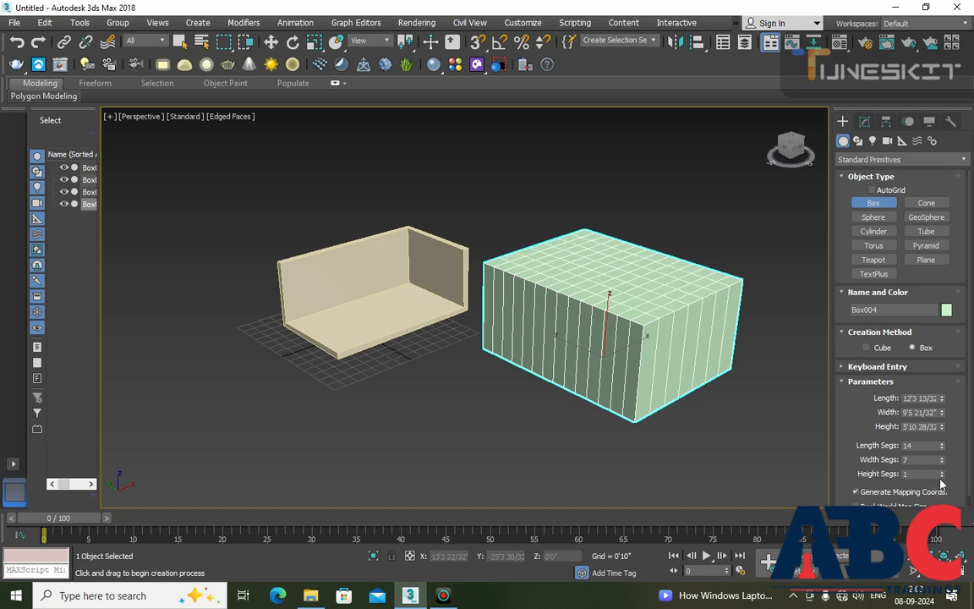
left_click_drag(941, 476, 941, 466)
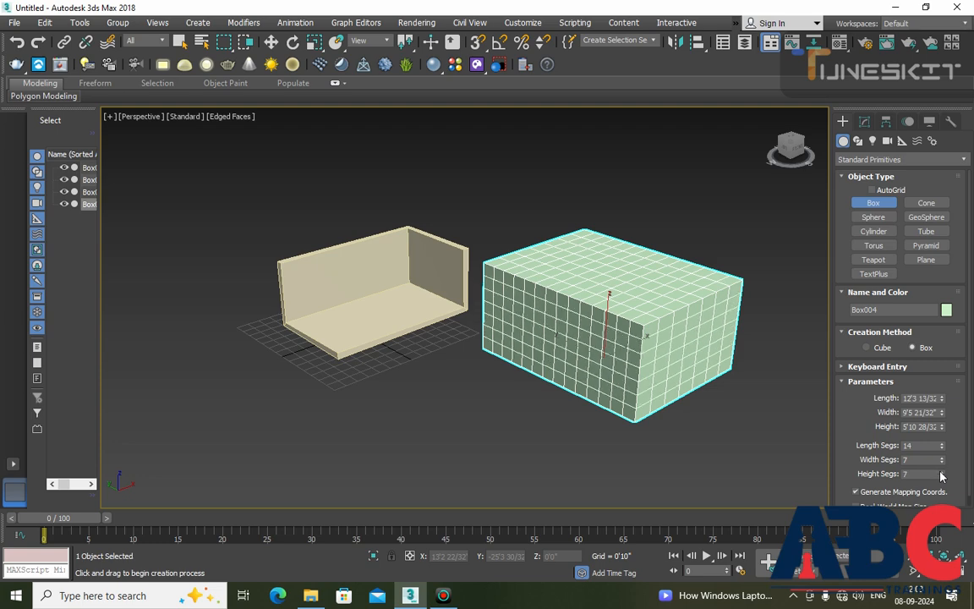
Step: Convert the segmented box to an Editable Poly
key("w")
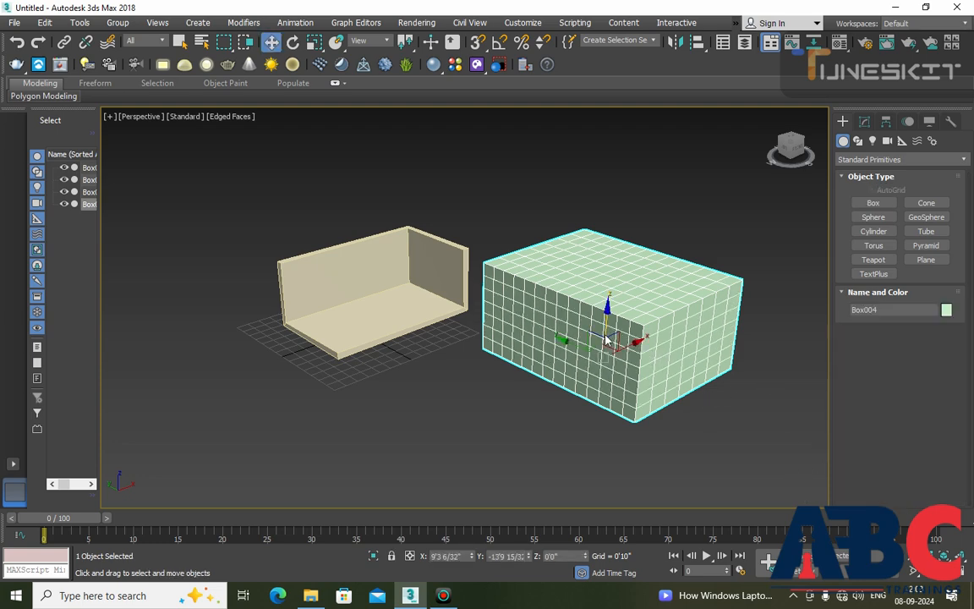
right_click(630, 314)
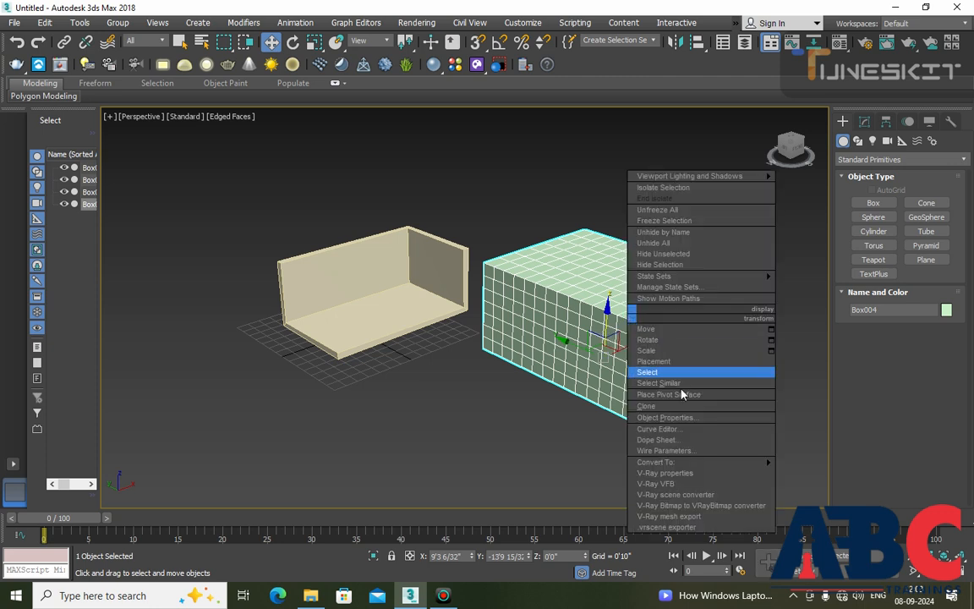
mouse_move(744, 467)
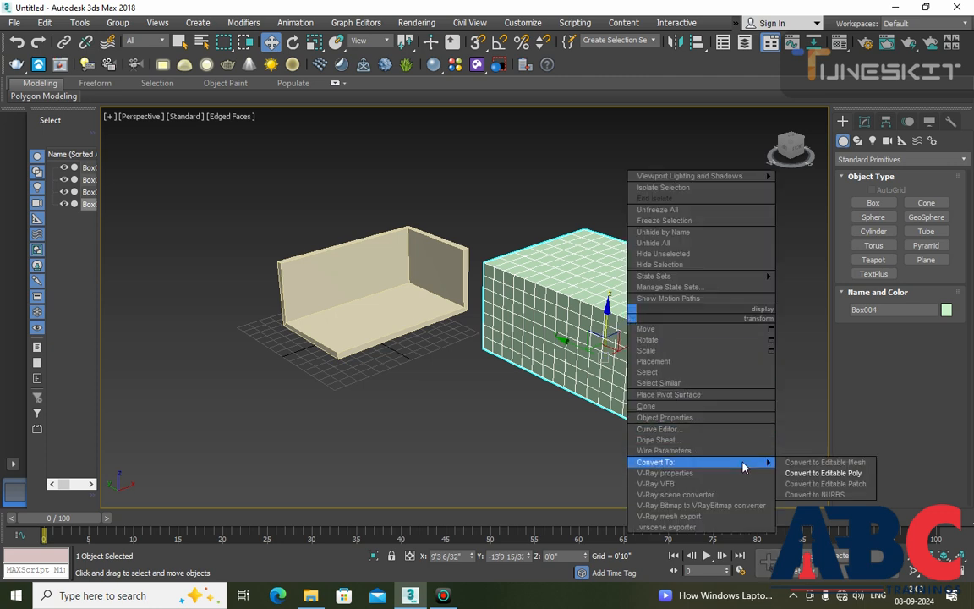
left_click(789, 473)
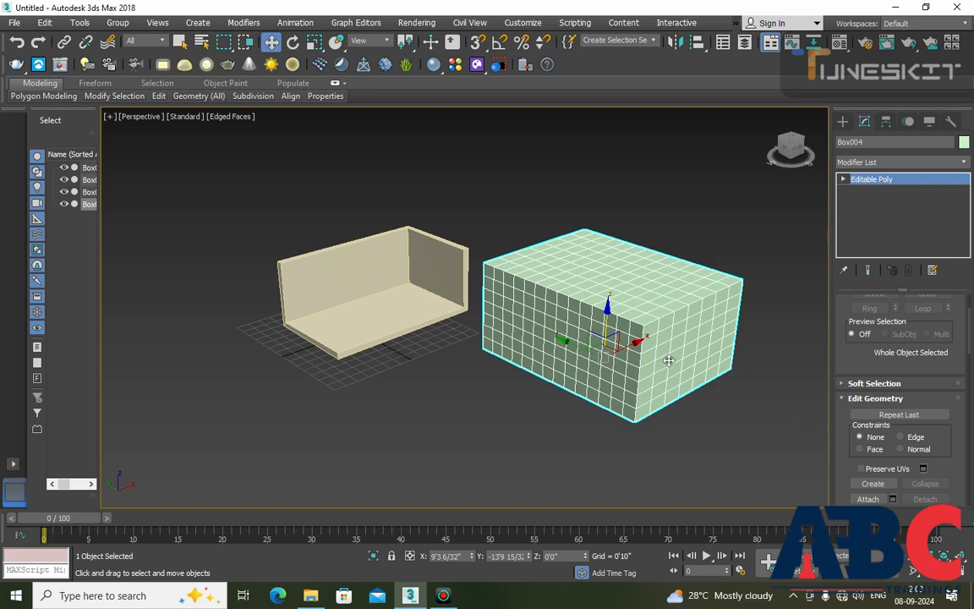
Step: Select ten alternating polygons on the box's 7-by-7 end face: four in the top row, four in the middle row and two in the sixth row
scroll(659, 356, "up", 4)
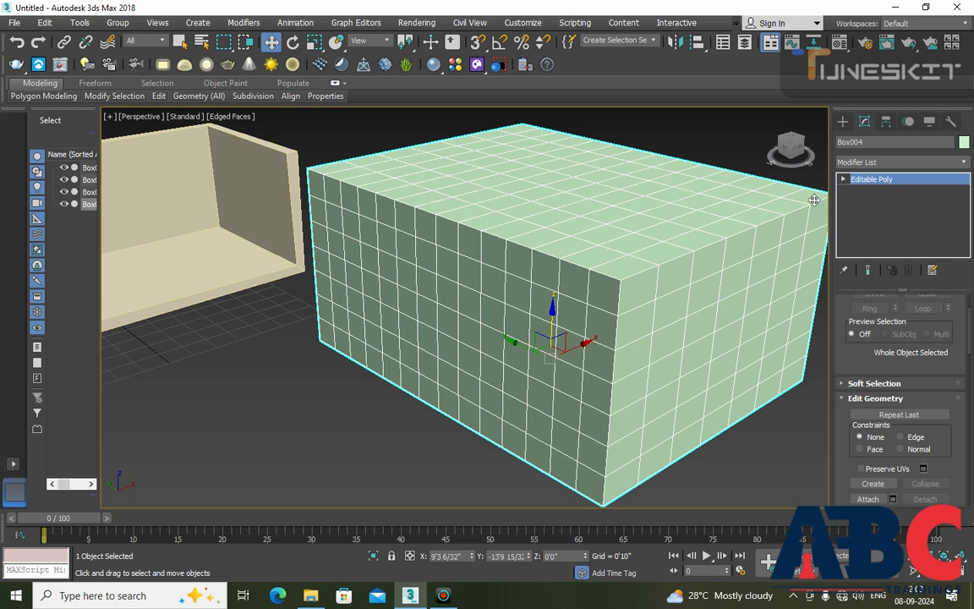
left_click(843, 180)
left_click(870, 225)
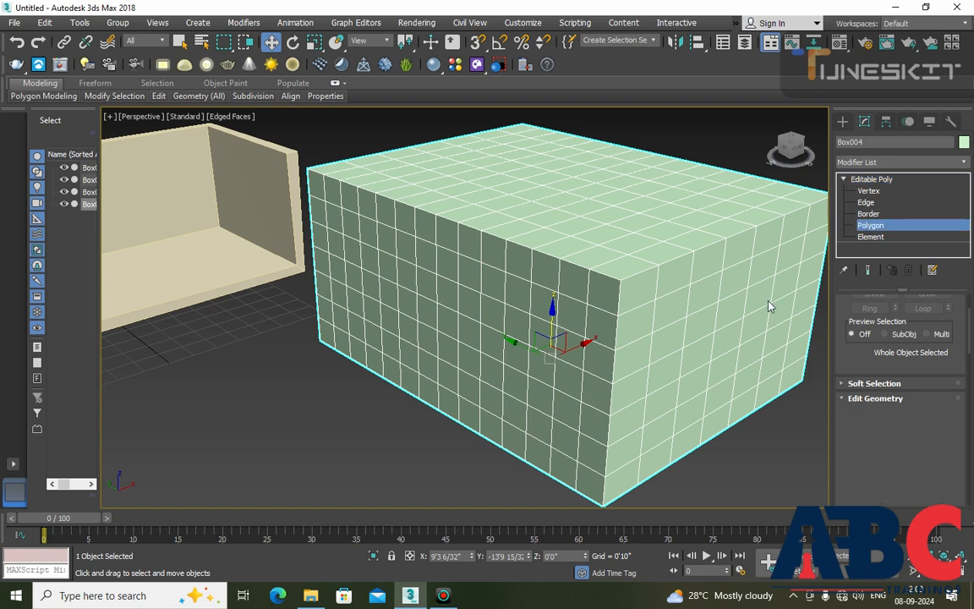
left_click(628, 390)
left_click(695, 356, "ctrl")
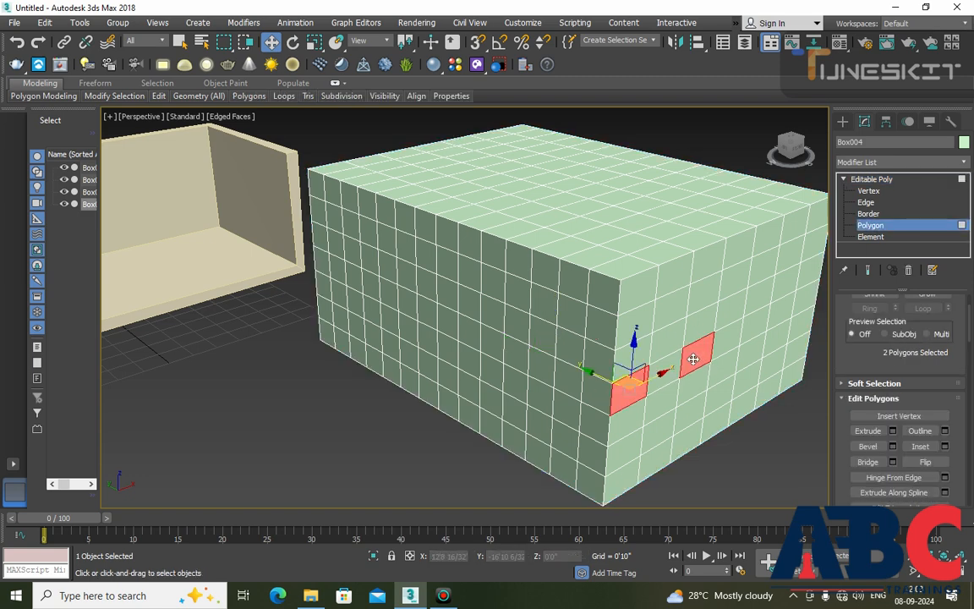
left_click(753, 324, "ctrl")
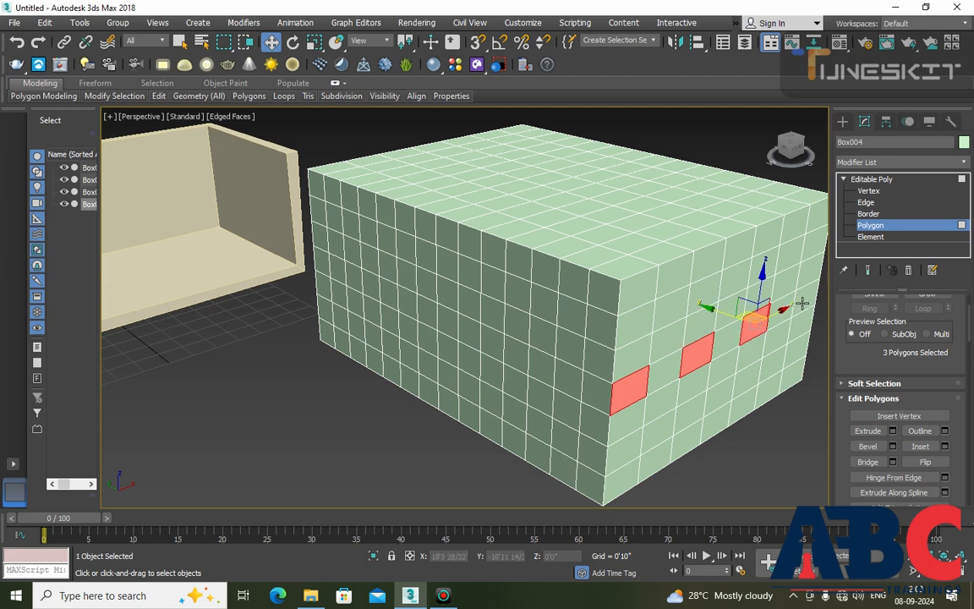
left_click(806, 298, "ctrl")
left_click(636, 294, "ctrl")
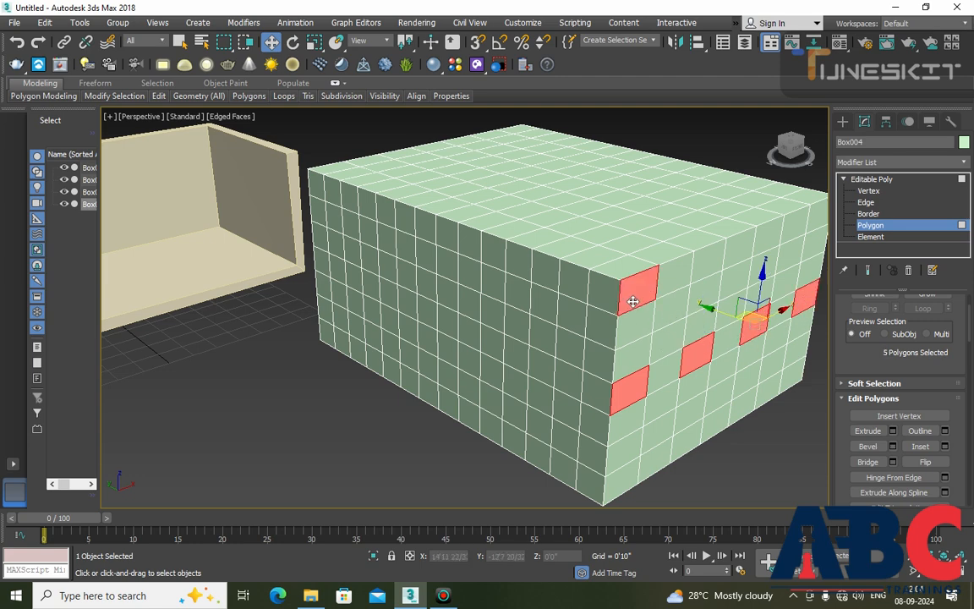
left_click(716, 269, "ctrl")
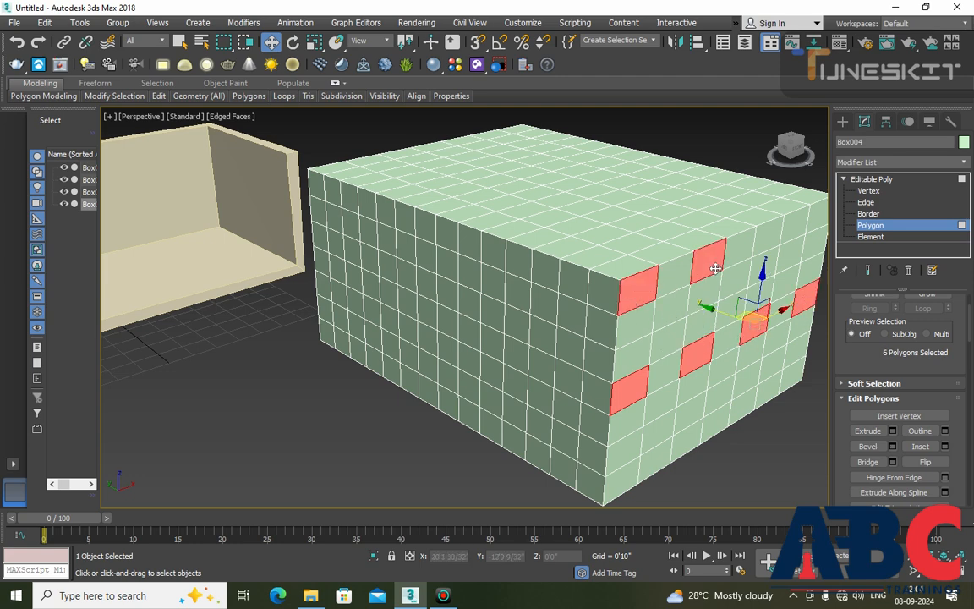
left_click(819, 221, "ctrl")
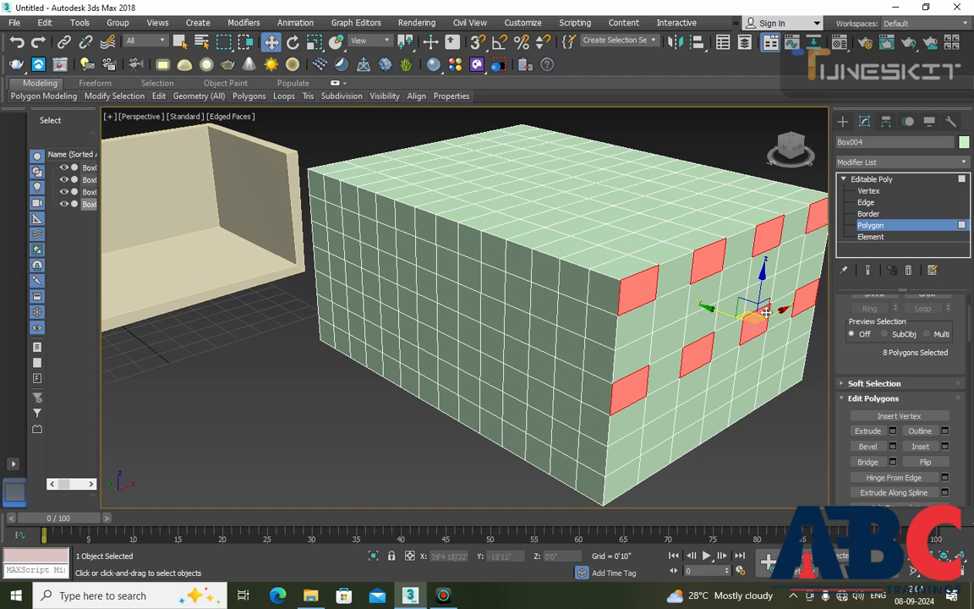
left_click(691, 410, "ctrl")
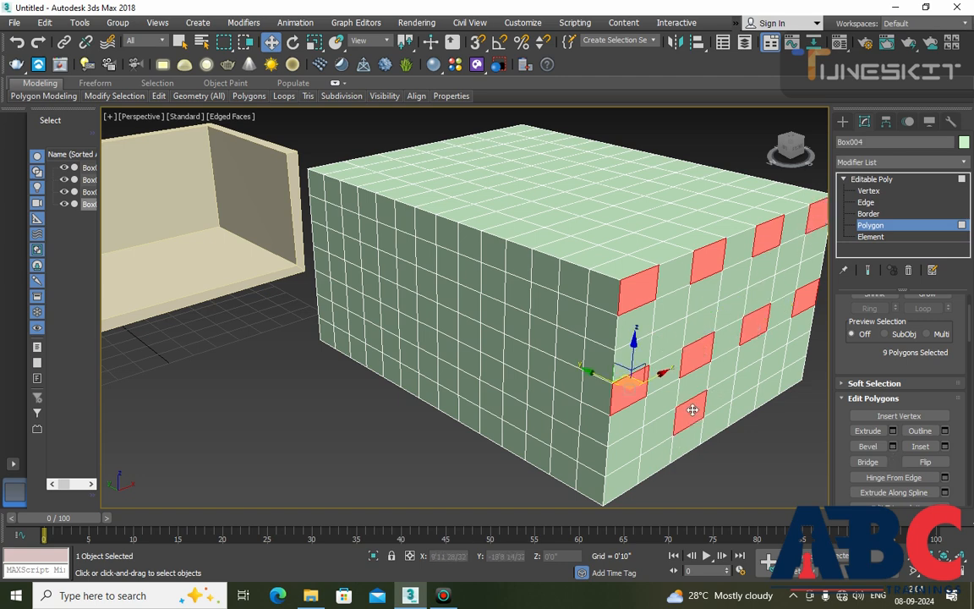
left_click(748, 380, "ctrl")
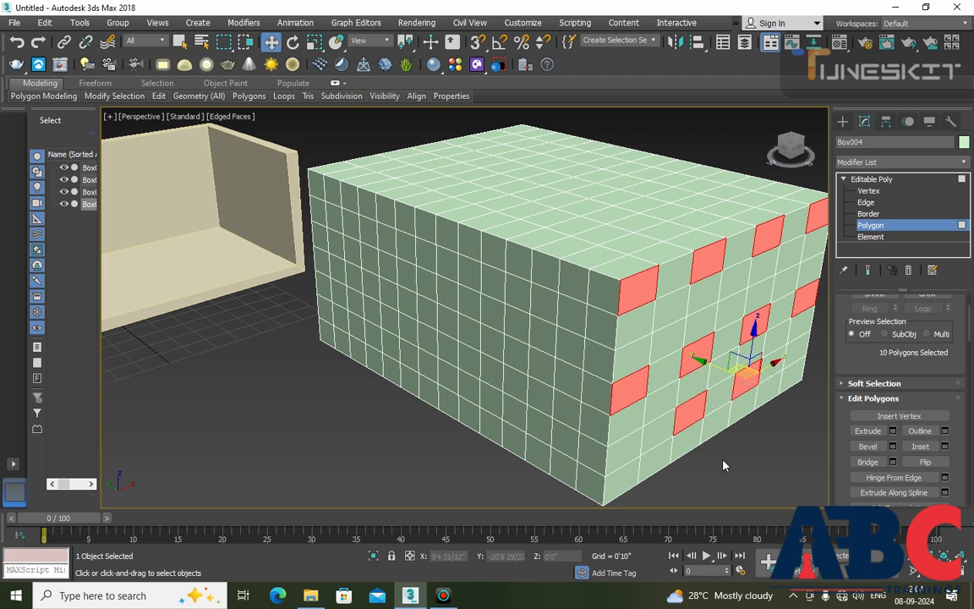
Step: Extrude the ten selected end-face polygons outward by about 1'8 31/32"
left_click(893, 430)
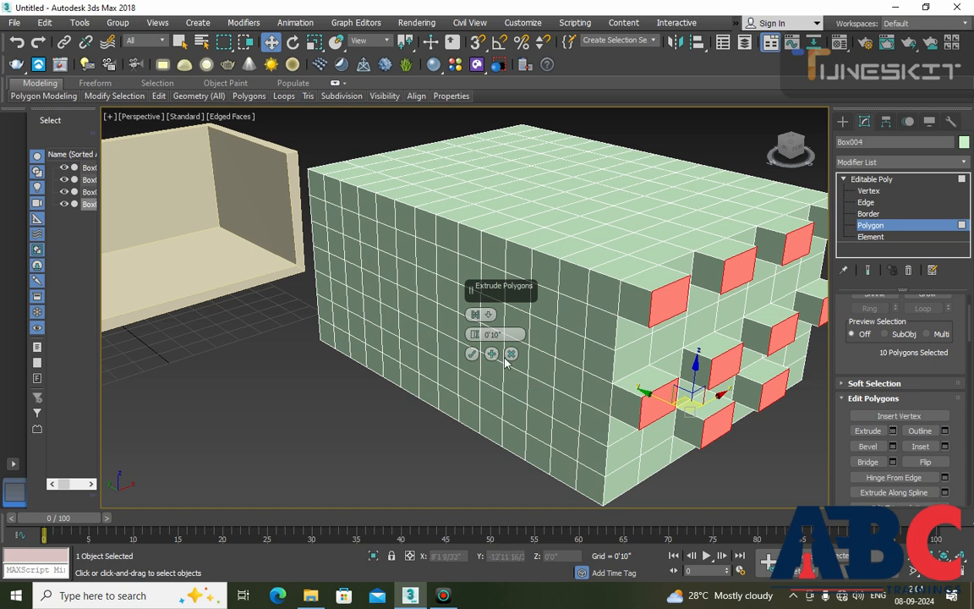
left_click(475, 332)
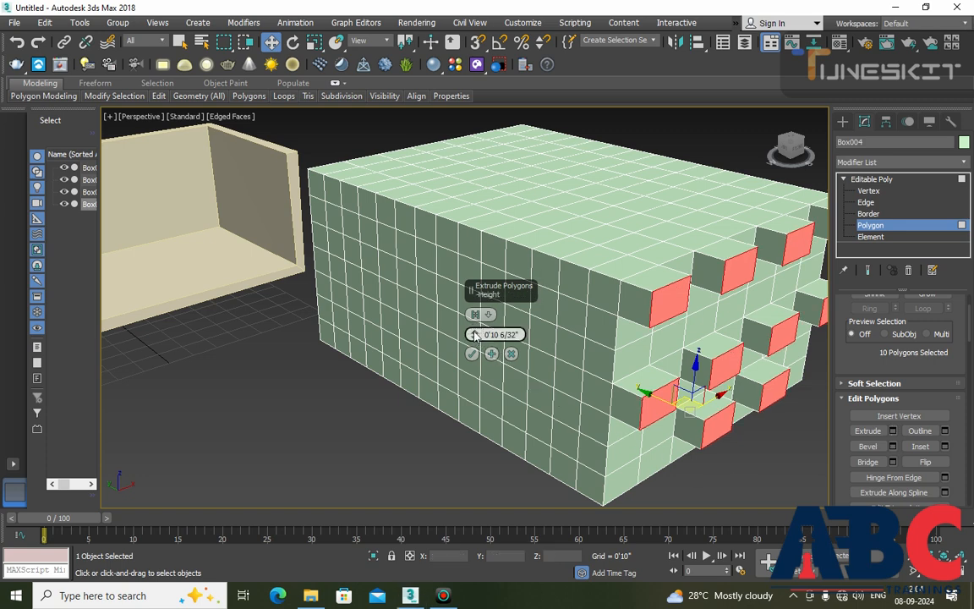
left_click_drag(476, 339, 516, 287)
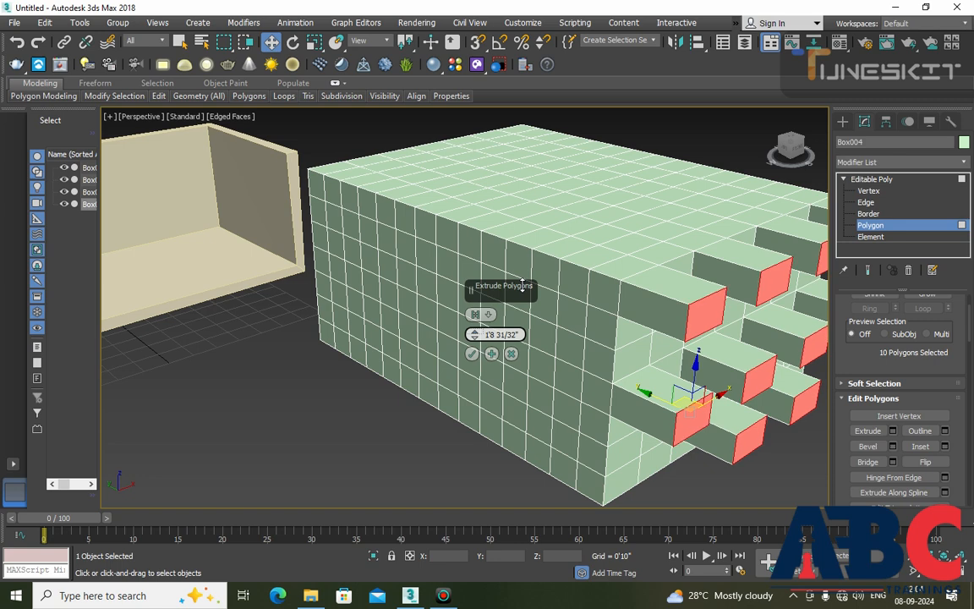
left_click(472, 355)
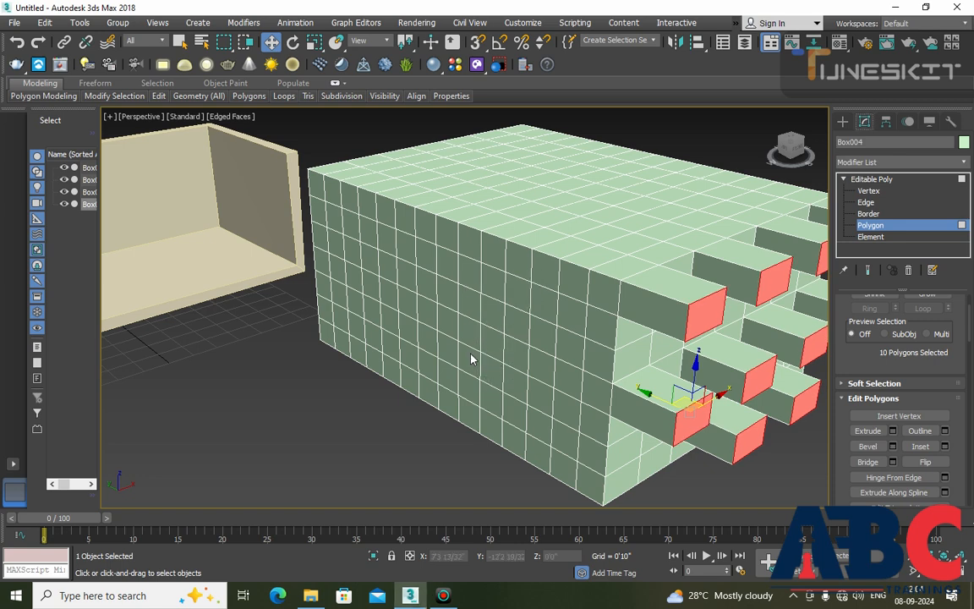
Step: Clear the polygon selection and turn off Edged Faces so the perspective view uses plain Default Shading
scroll(718, 476, "down", 8)
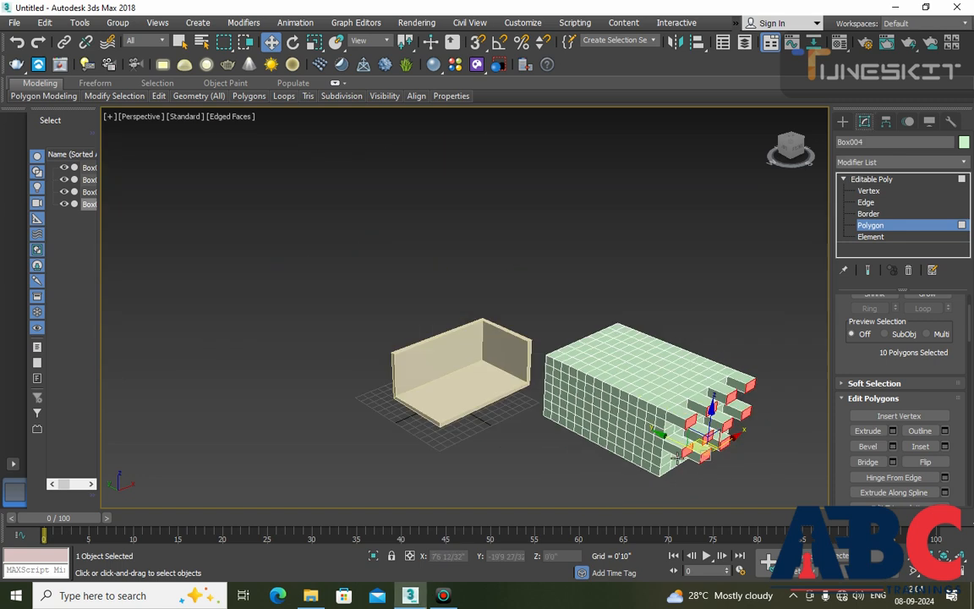
left_click(689, 398)
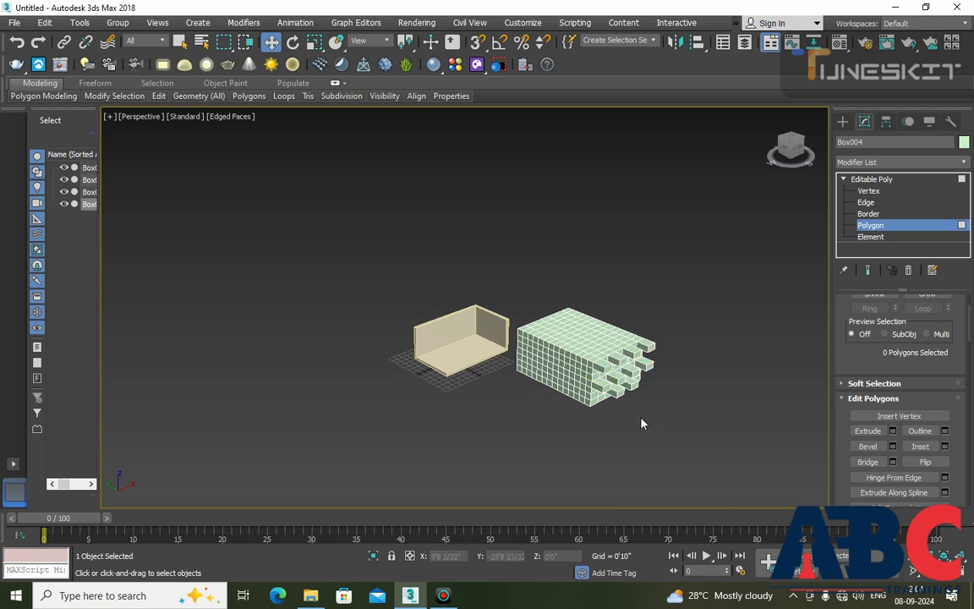
scroll(618, 408, "up", 2)
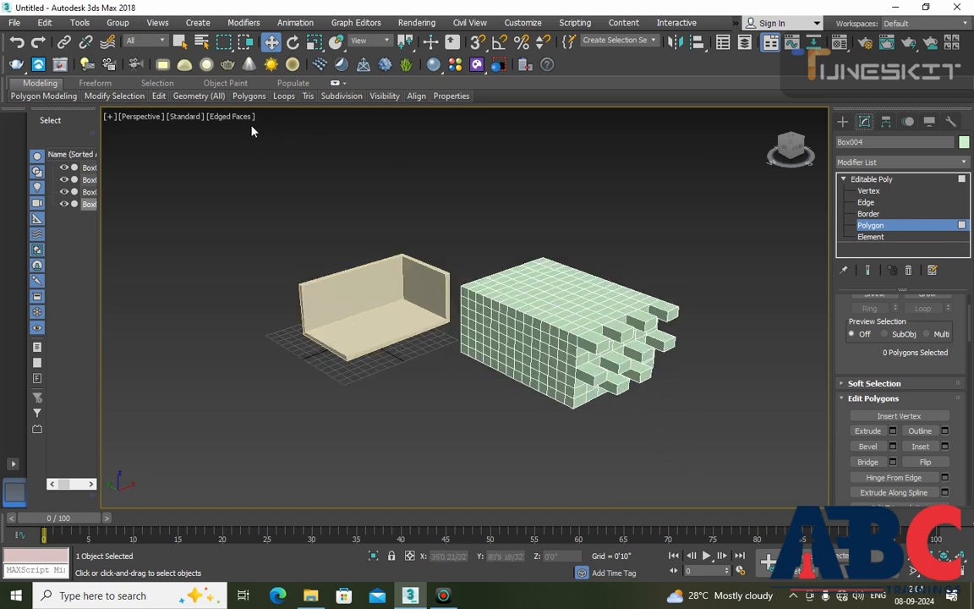
left_click(230, 116)
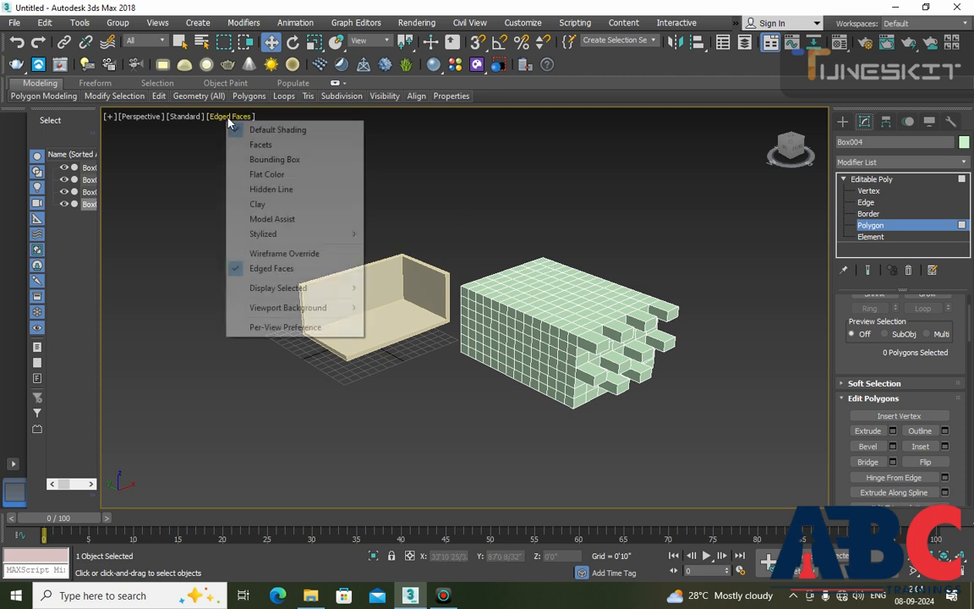
left_click(237, 269)
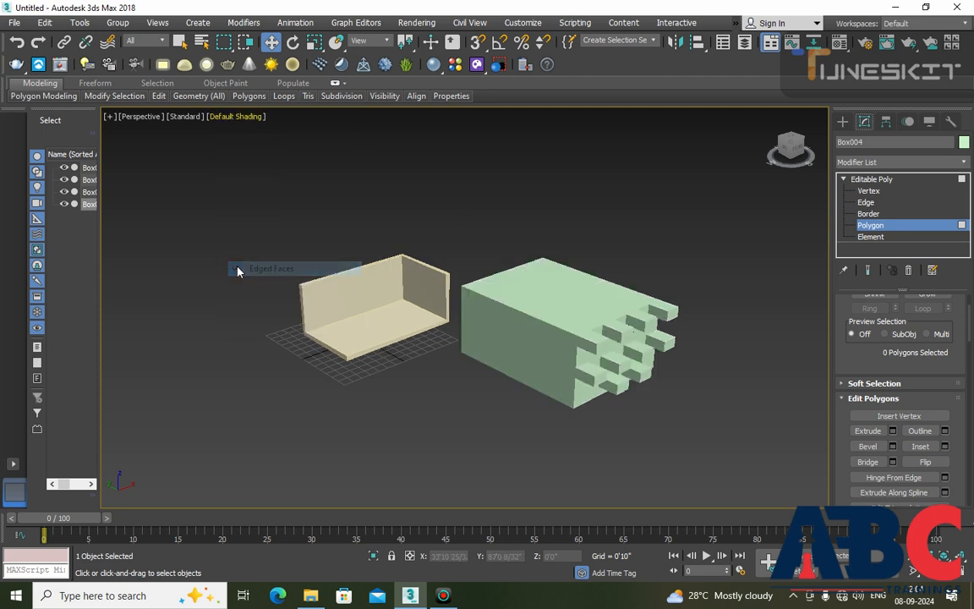
Step: Extrude a single polygon near the middle of the box's long side face outward by about 1'10 4/32"
mouse_move(685, 404)
middle_mouse_down("alt")
mouse_move(672, 354)
mouse_move(692, 374)
mouse_move(583, 384)
mouse_move(469, 339)
mouse_move(702, 396)
middle_mouse_up("alt")
scroll(593, 383, "up", 3)
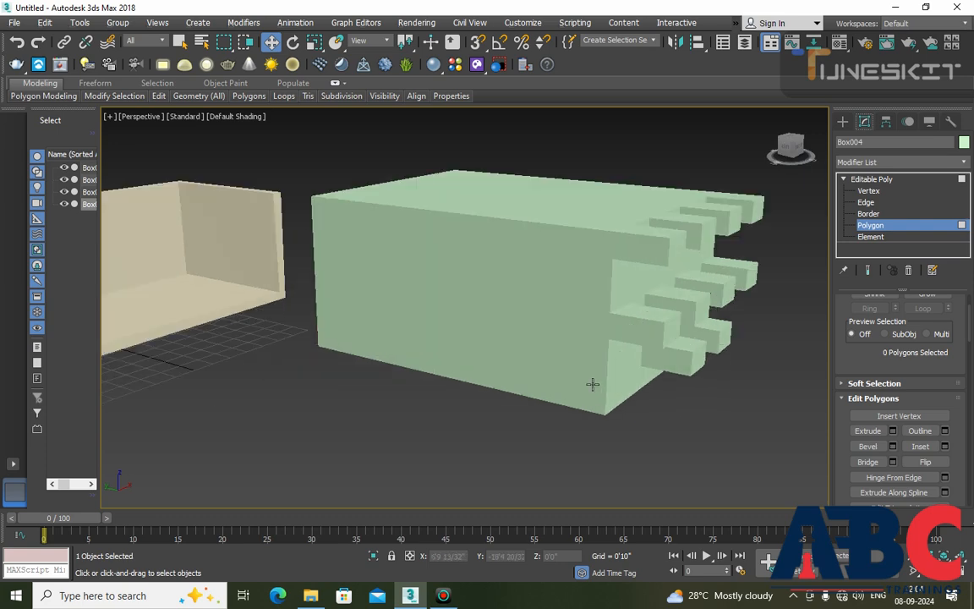
middle_click_drag(608, 408, 590, 388, "alt")
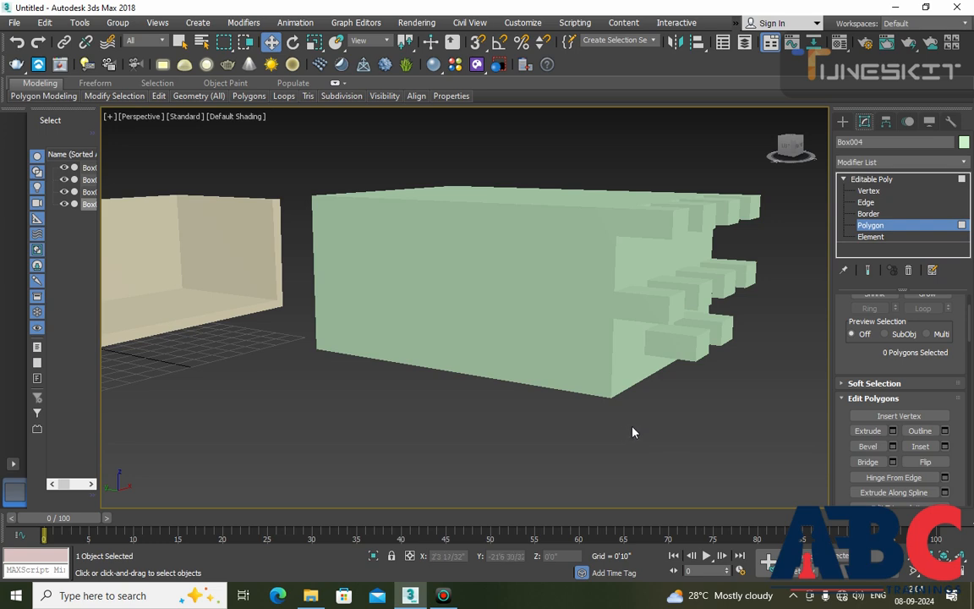
middle_click_drag(624, 365, 702, 387, "alt")
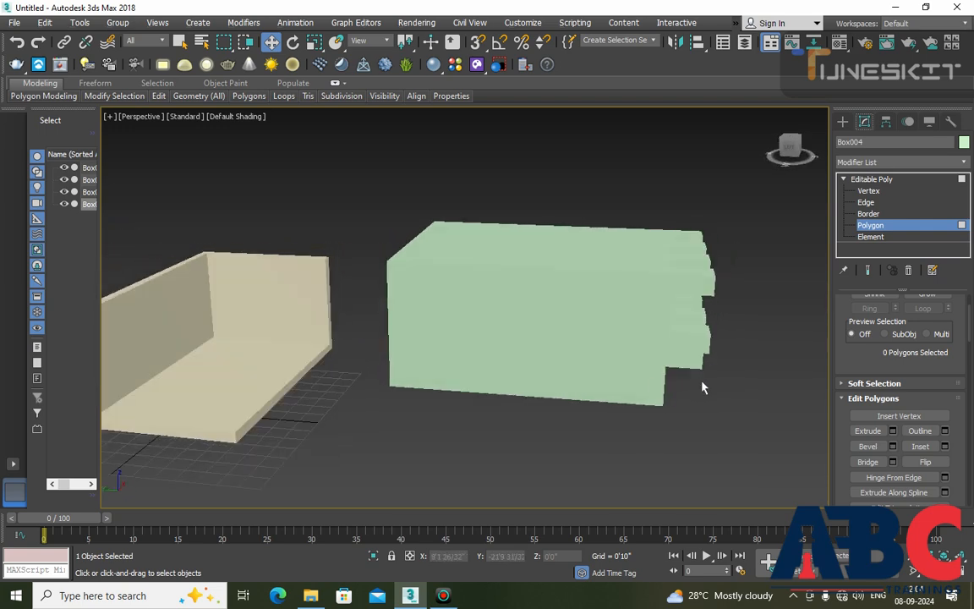
left_click(554, 316)
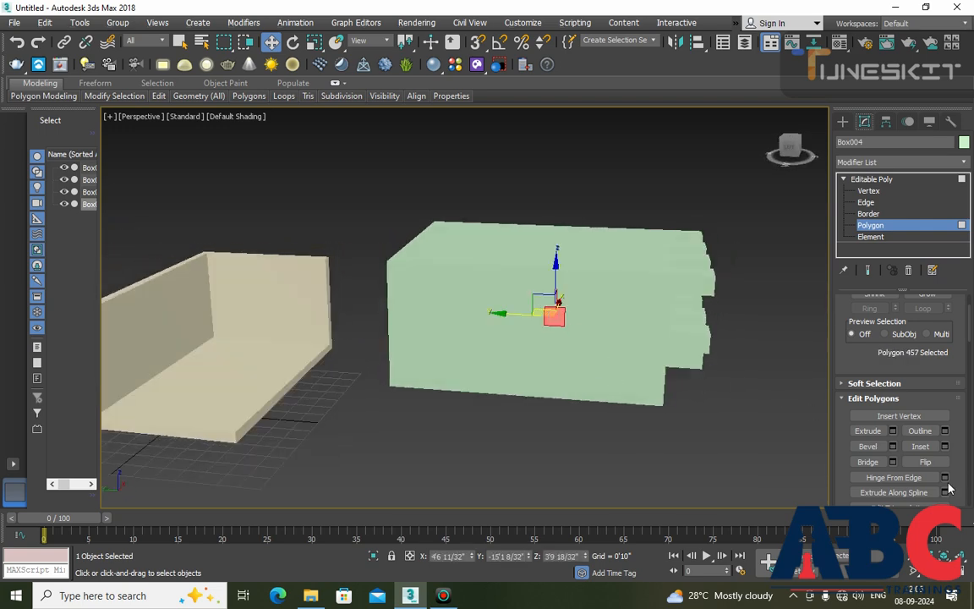
left_click(892, 431)
middle_click_drag(593, 351, 541, 346, "alt")
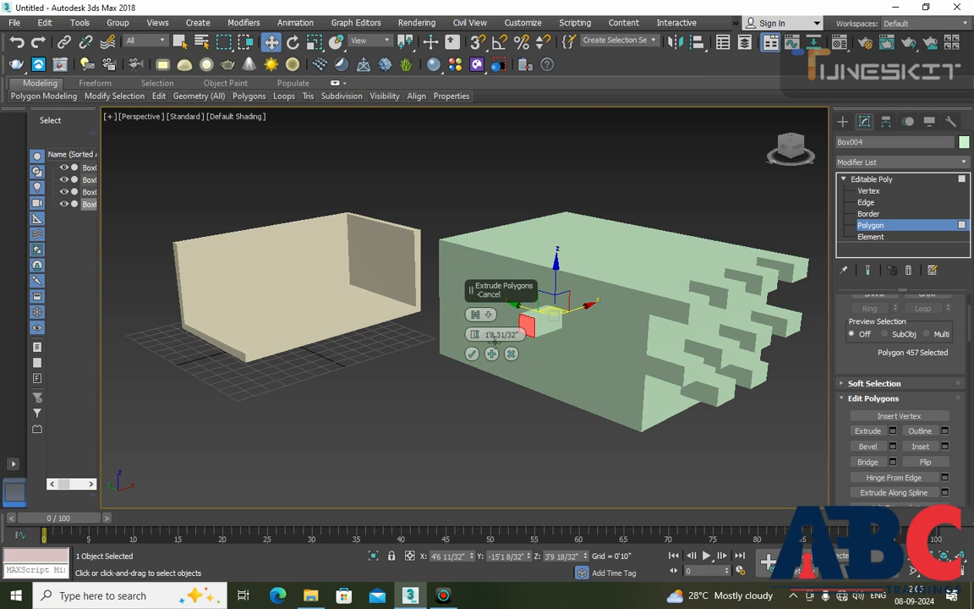
left_click_drag(473, 333, 475, 331)
mouse_move(664, 413)
middle_mouse_down("alt")
mouse_move(637, 409)
mouse_move(674, 430)
middle_mouse_up("alt")
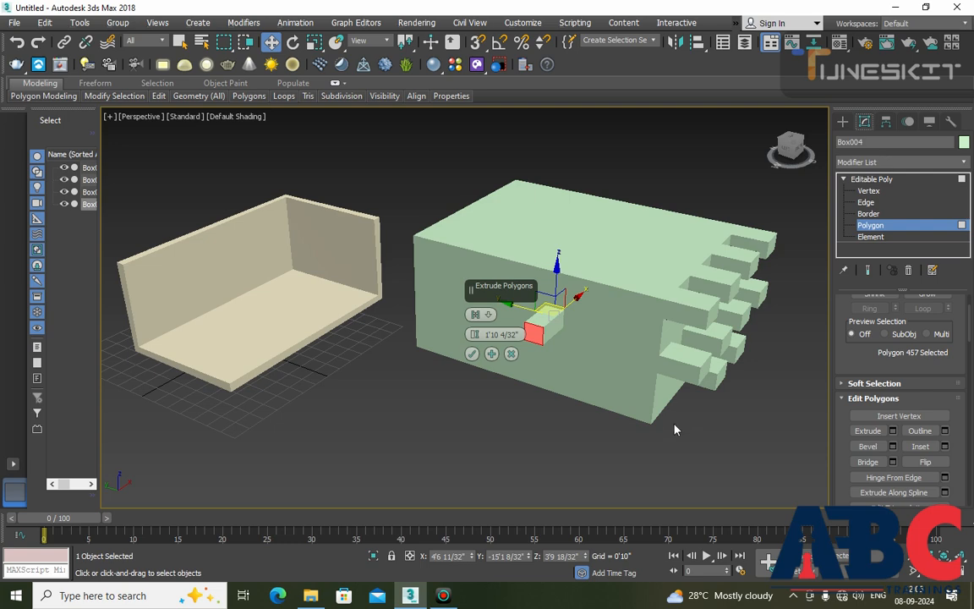
middle_click_drag(549, 386, 685, 413, "alt")
middle_click_drag(575, 379, 517, 387, "alt")
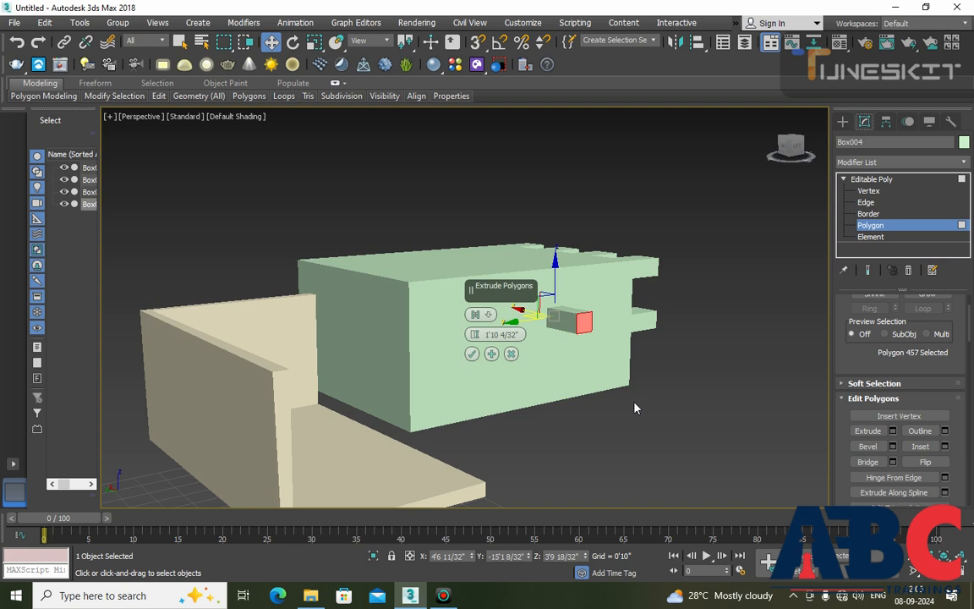
middle_click_drag(686, 385, 663, 406, "alt")
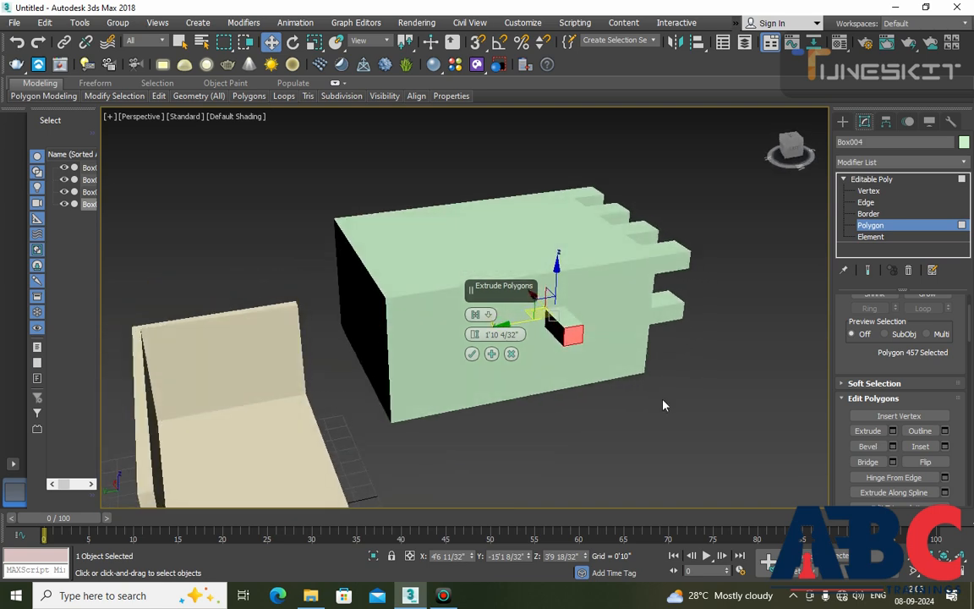
middle_click_drag(600, 413, 536, 394, "alt")
left_click(472, 354)
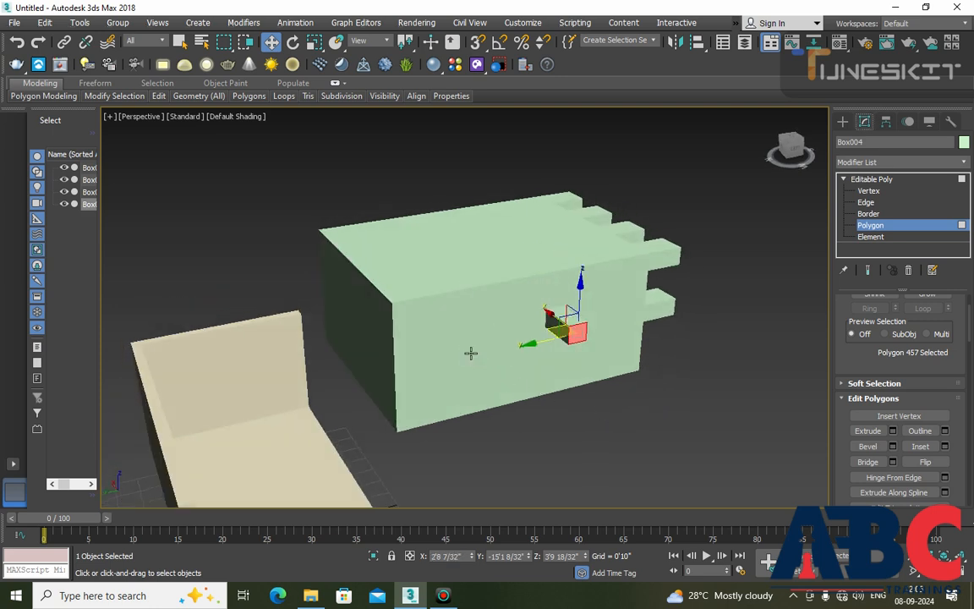